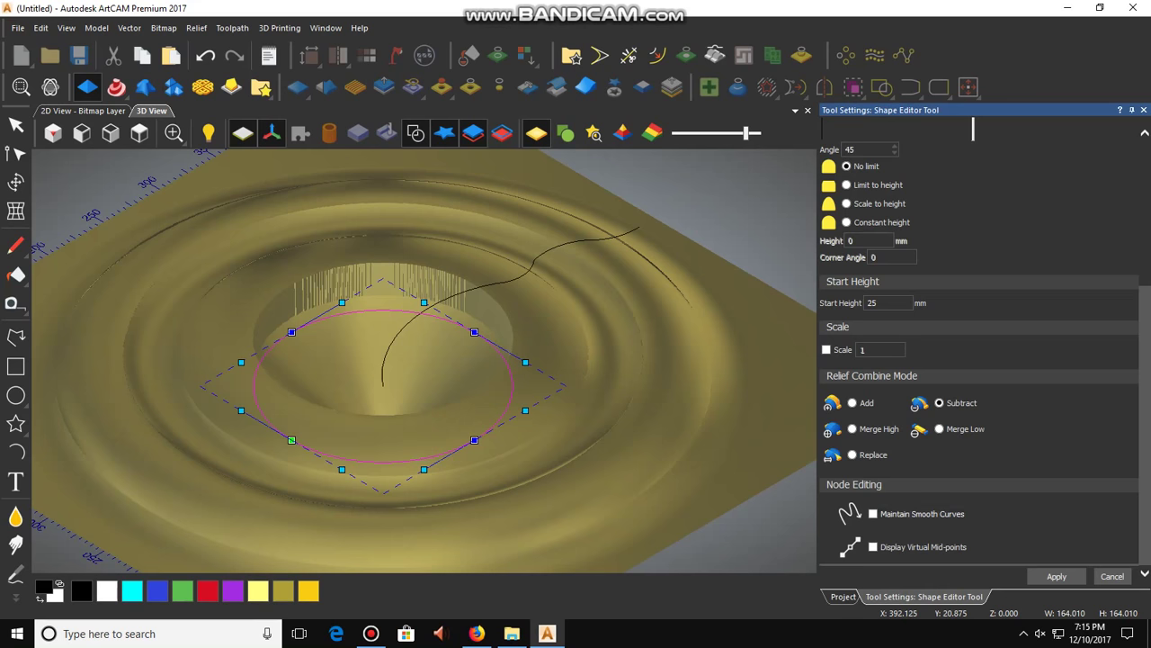
- Apply the selected circle's shape to the relief in Merge High mode, then finish shape editing and deselect the circle
left_click(940, 429)
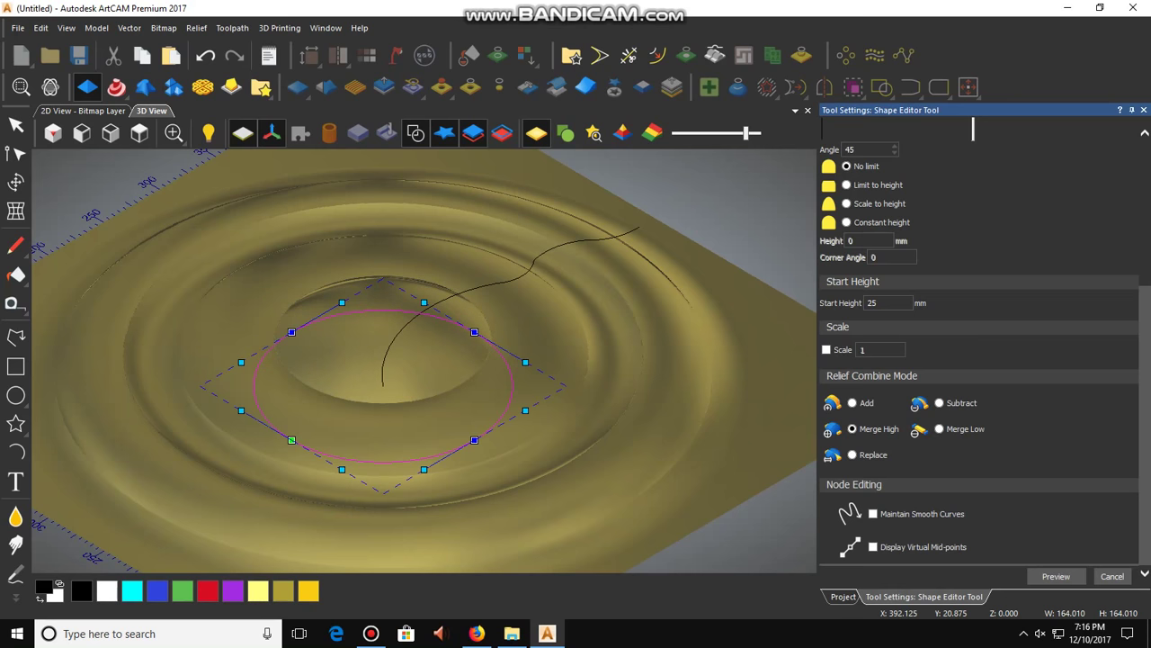
left_click(1112, 577)
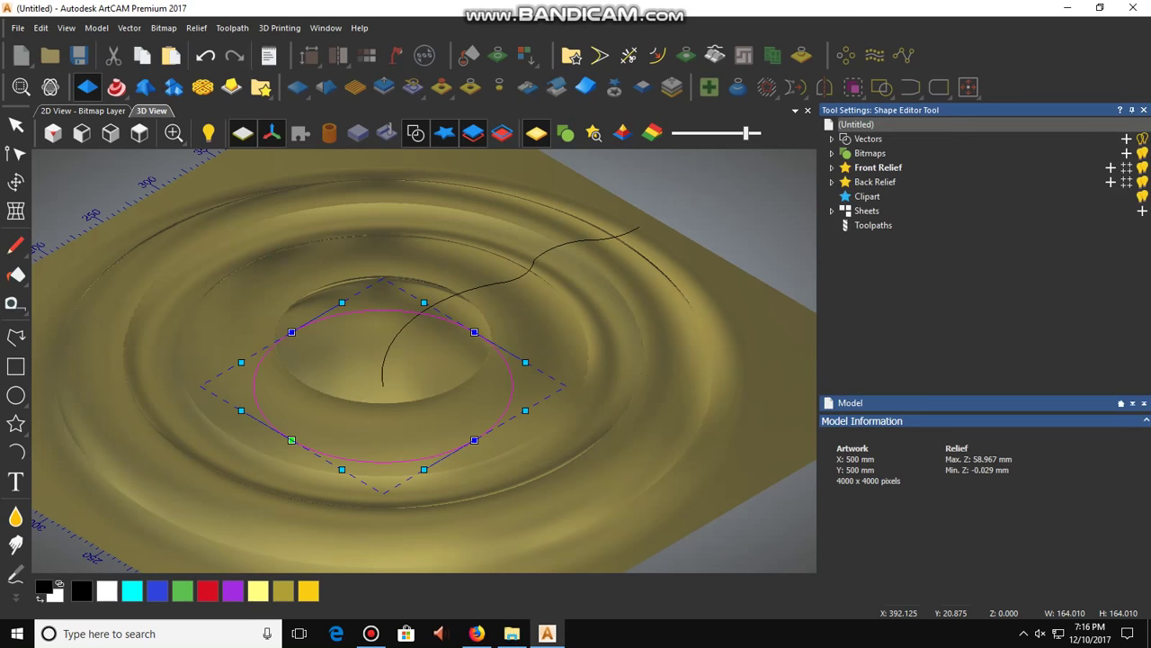
left_click(701, 223)
left_click(139, 132)
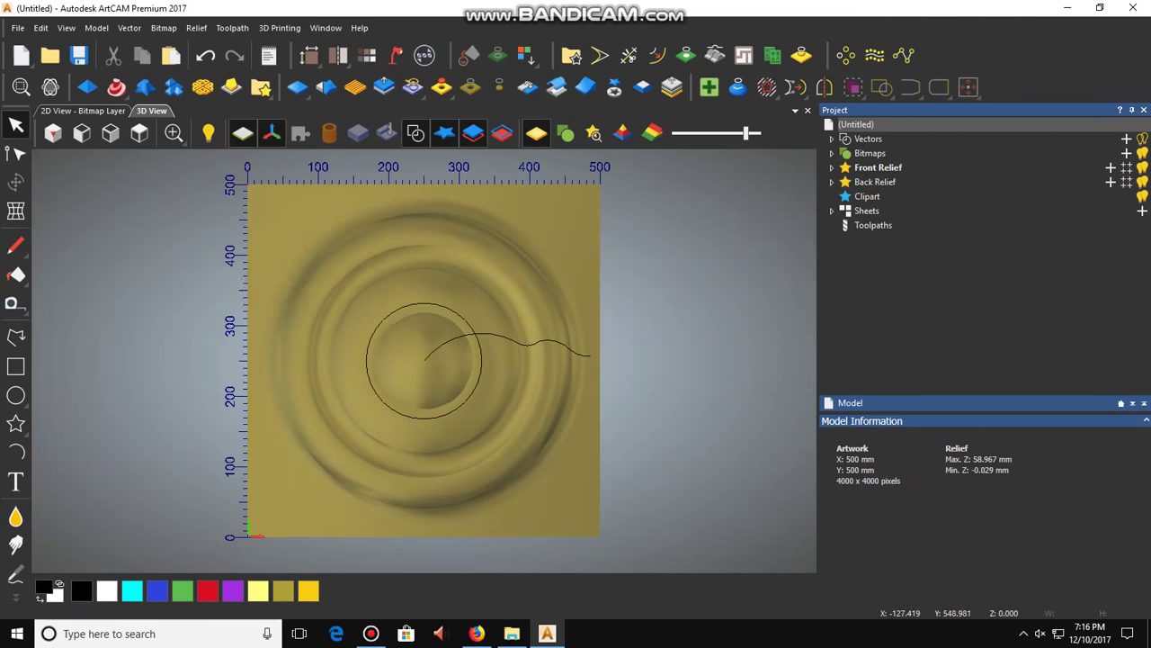
scroll(522, 391, "up", 3)
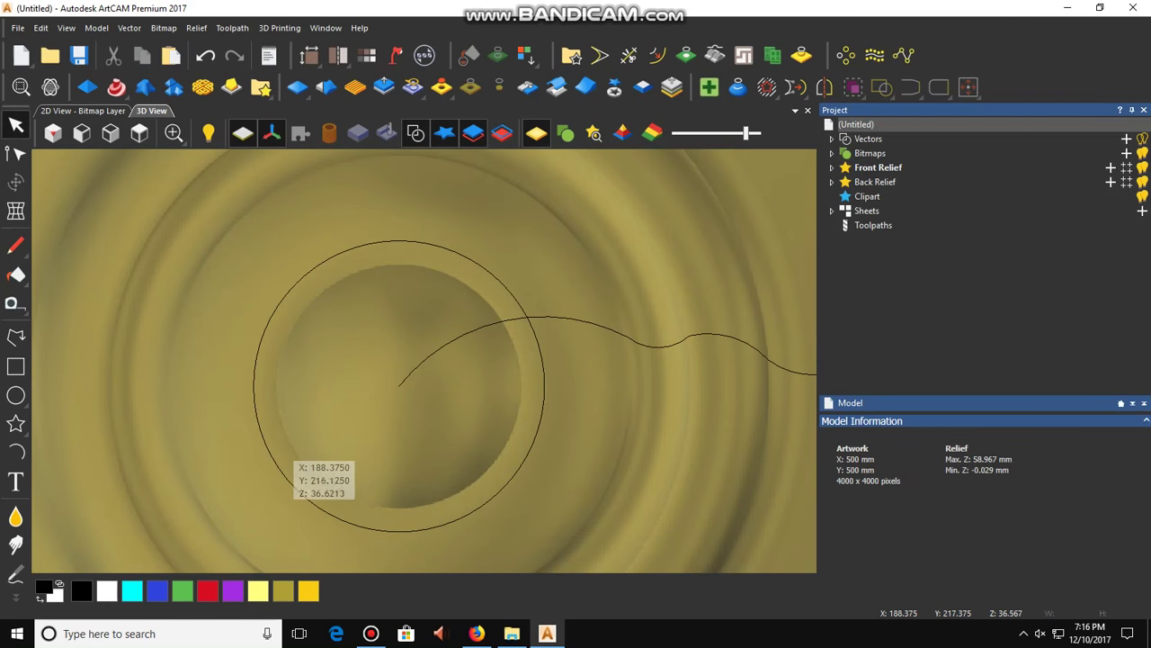
left_click(15, 423)
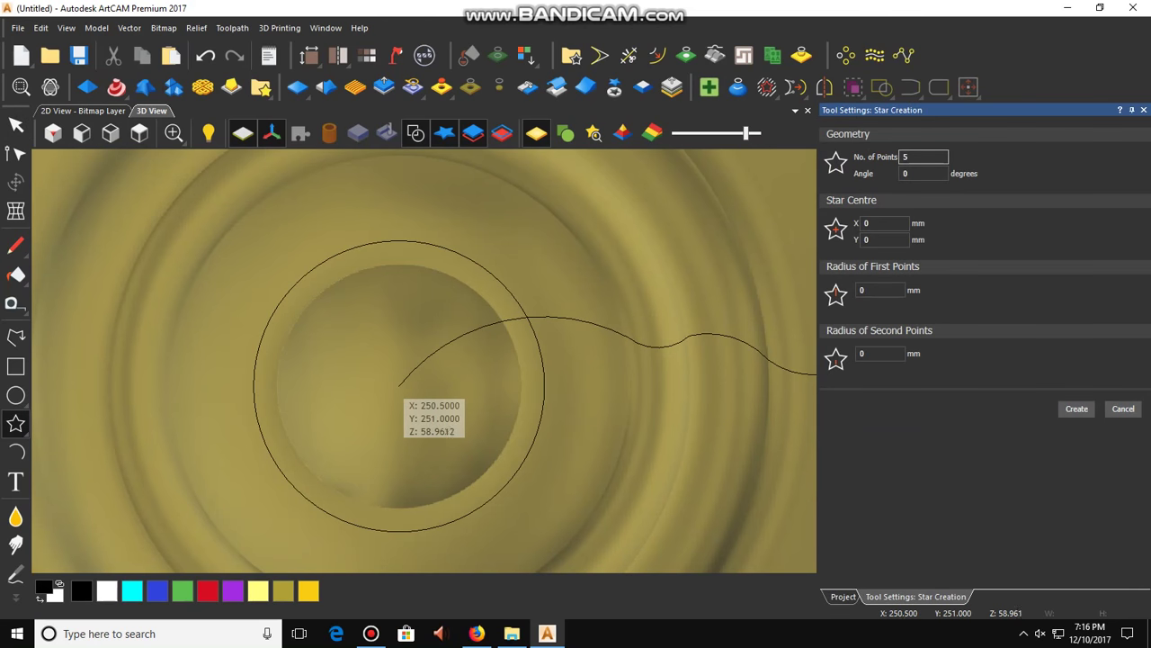
left_click_drag(399, 386, 447, 451)
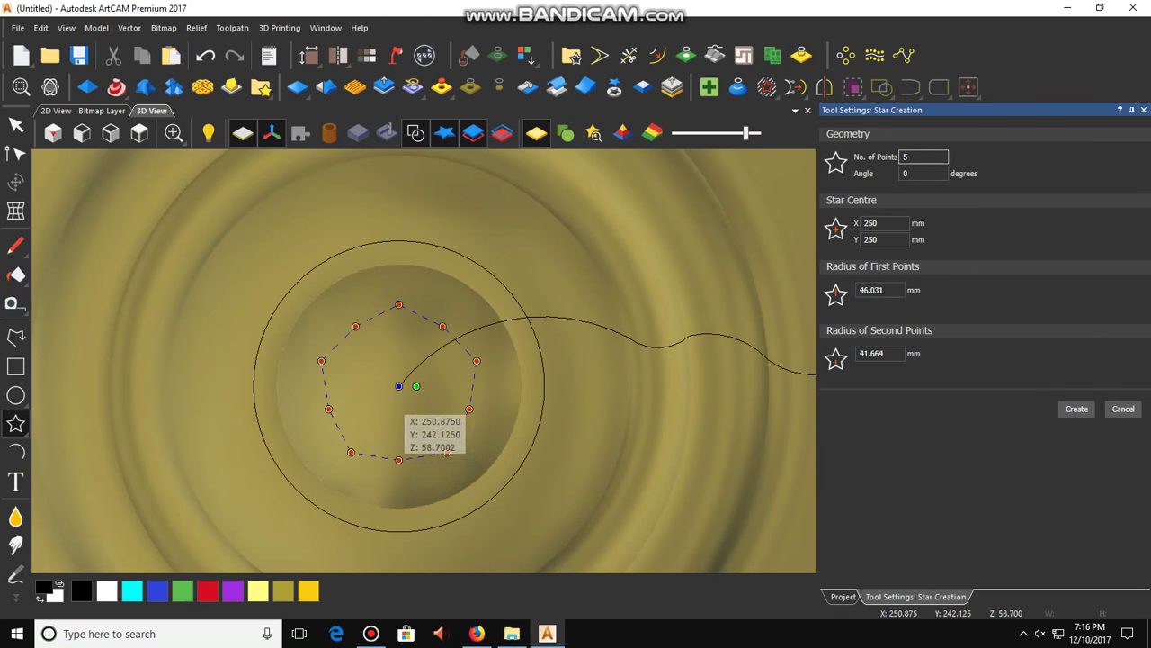
left_click(405, 405)
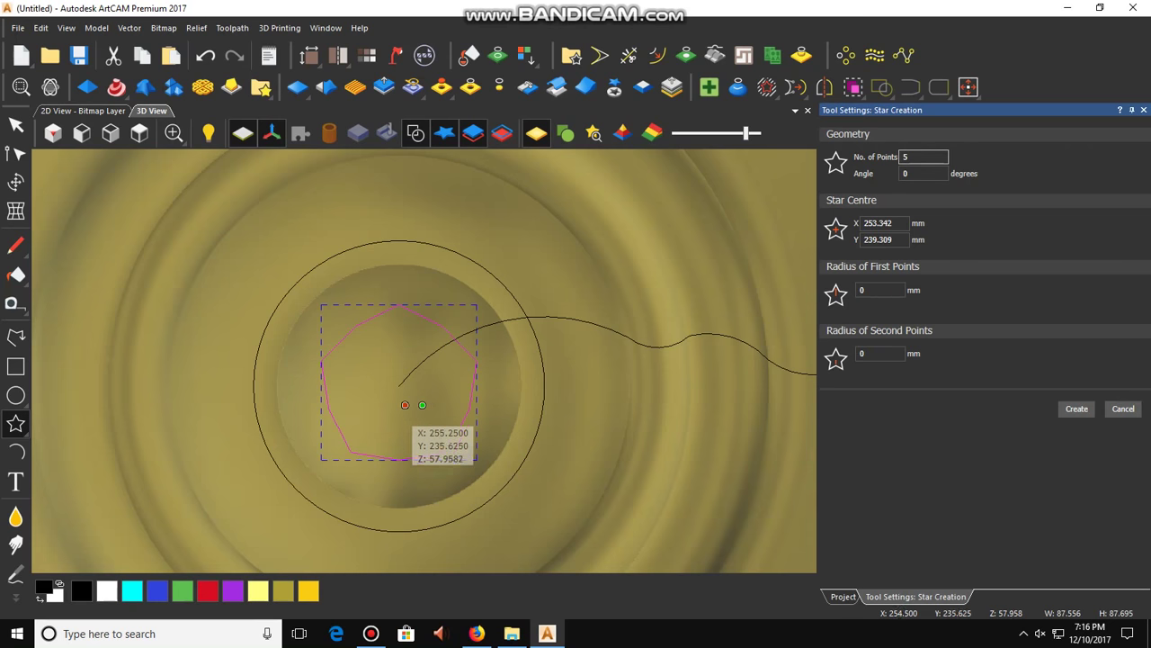
key("Escape")
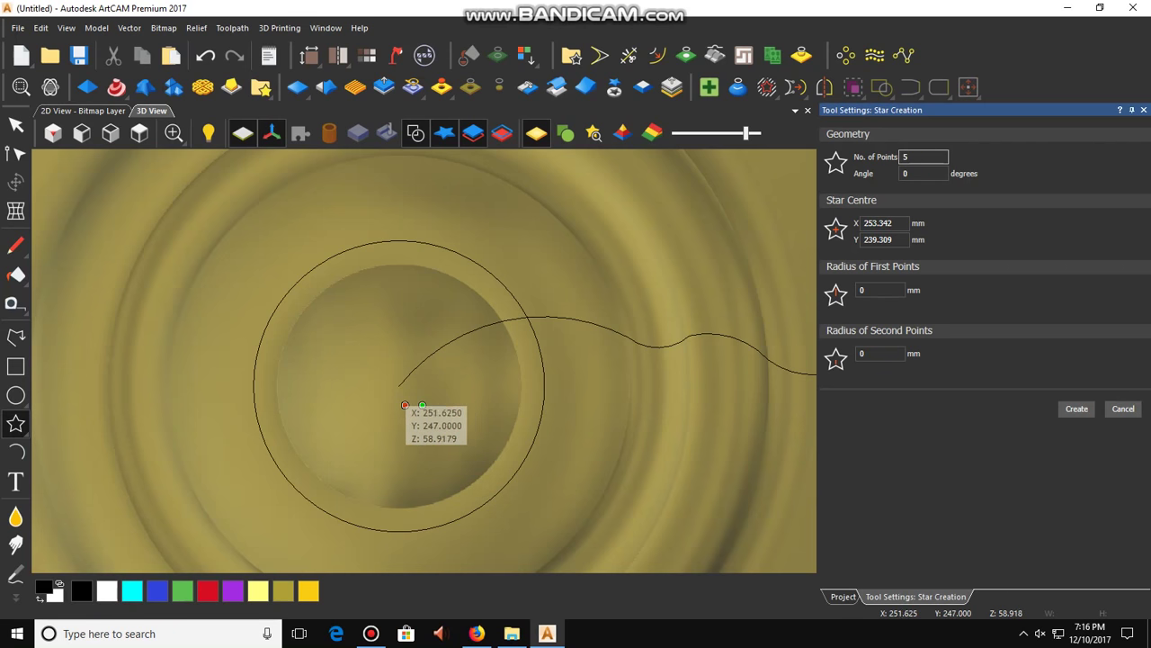
scroll(400, 401, "up", 3)
scroll(400, 400, "up", 5)
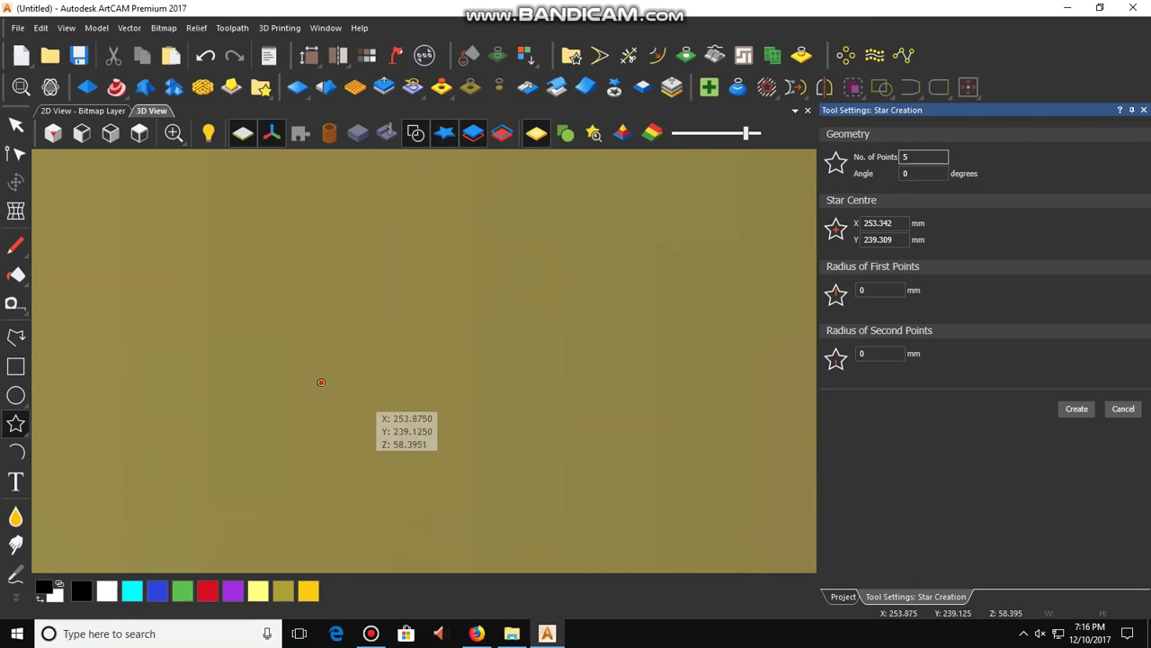
key("Escape")
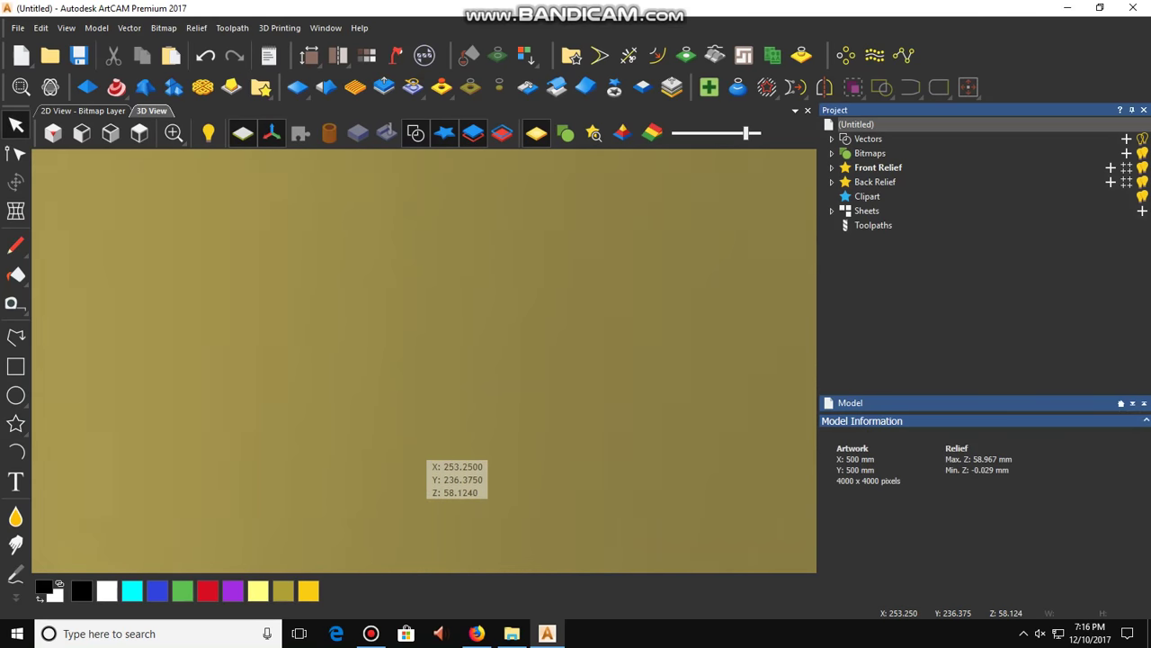
- Draw a 5-point star centred at X 250, Y 250 with radii of about 37 mm and 17 mm
scroll(423, 450, "down", 6)
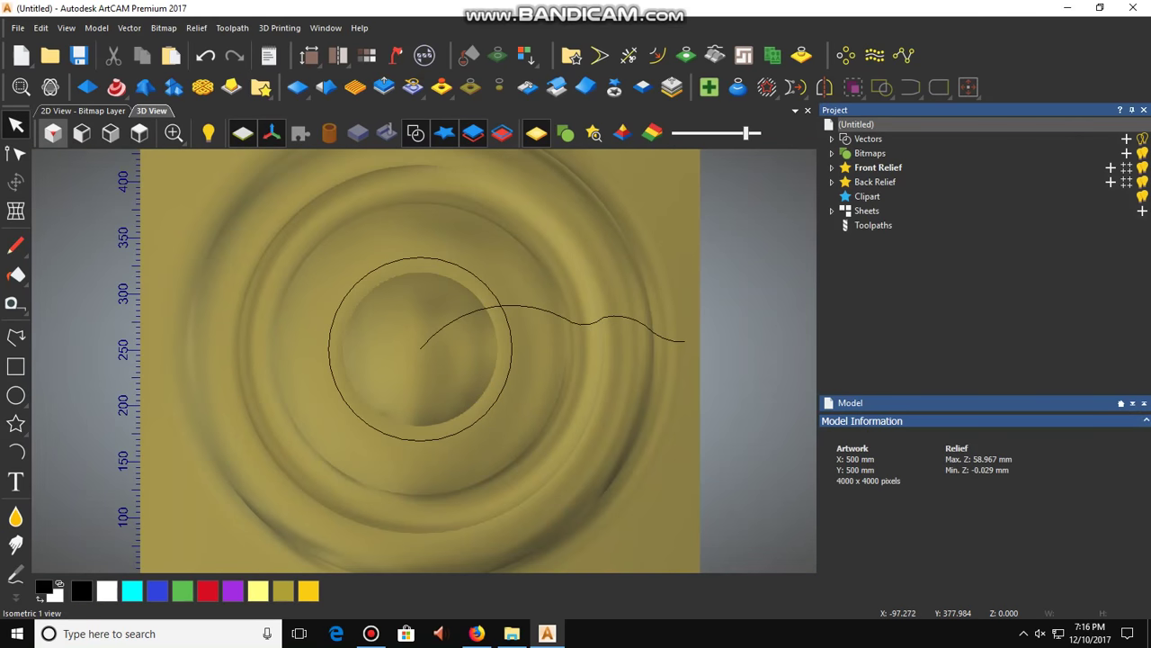
left_click(53, 134)
scroll(426, 373, "up", 4)
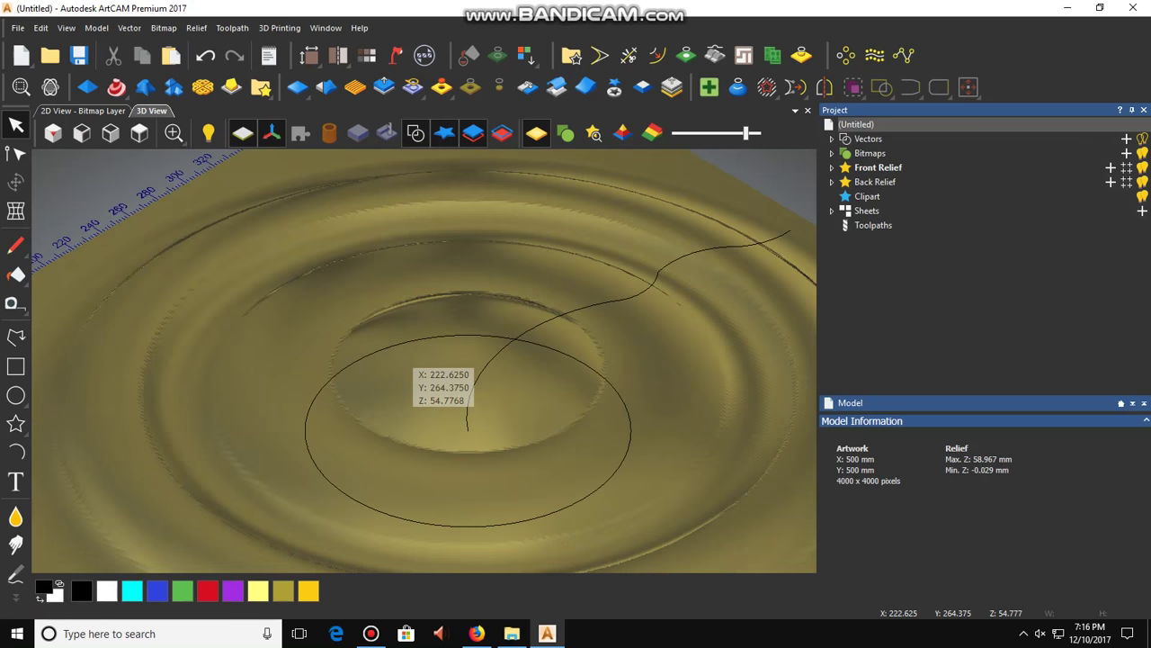
left_click(139, 133)
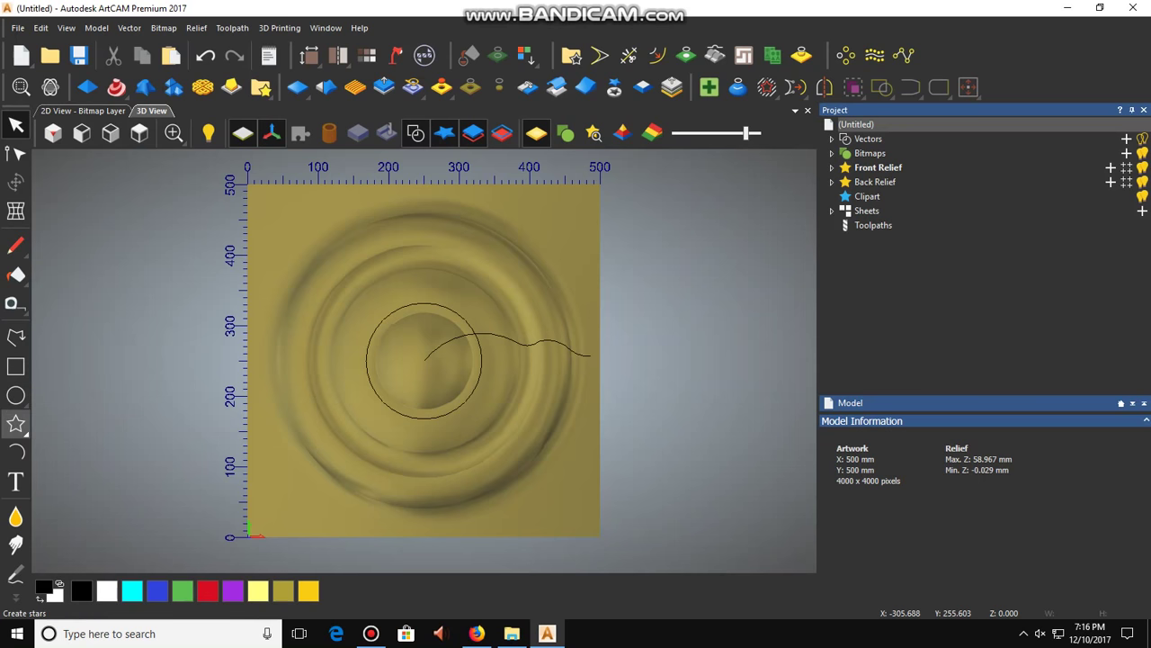
left_click(15, 424)
scroll(435, 396, "up", 3)
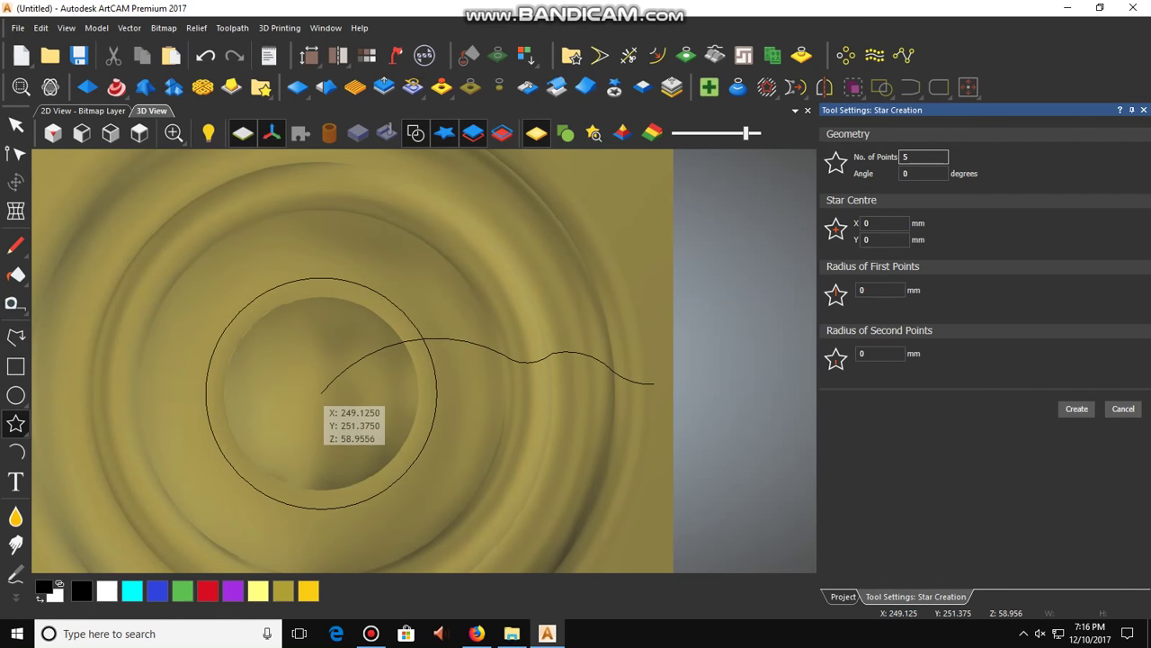
left_click_drag(321, 393, 353, 433)
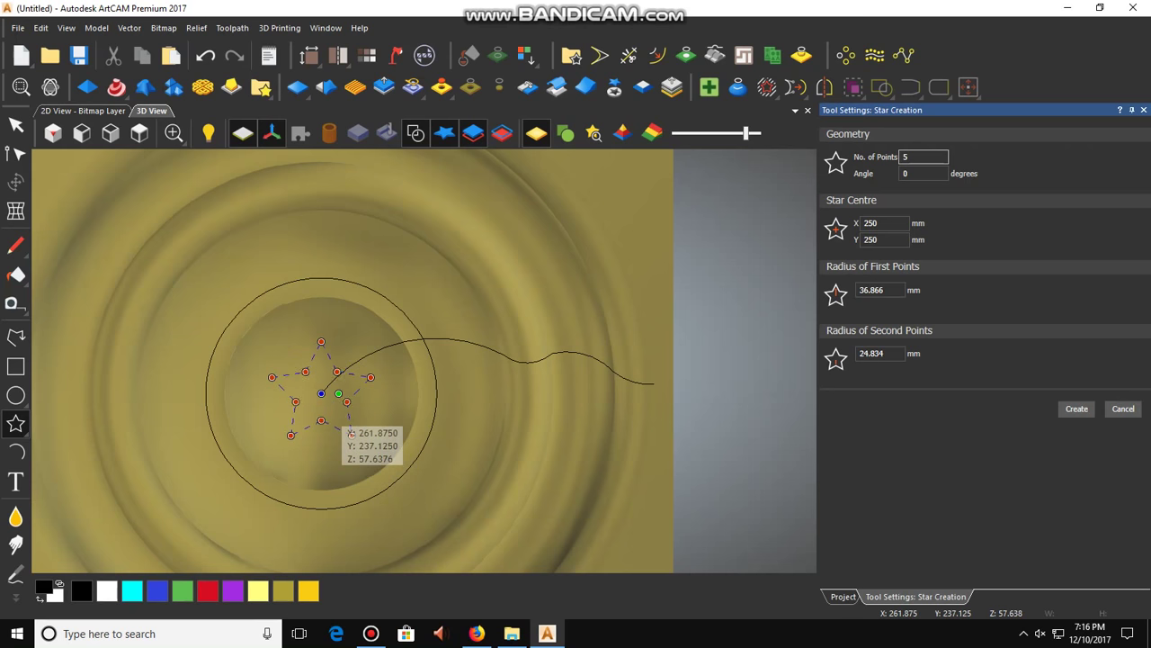
left_click(337, 410)
left_click(387, 401)
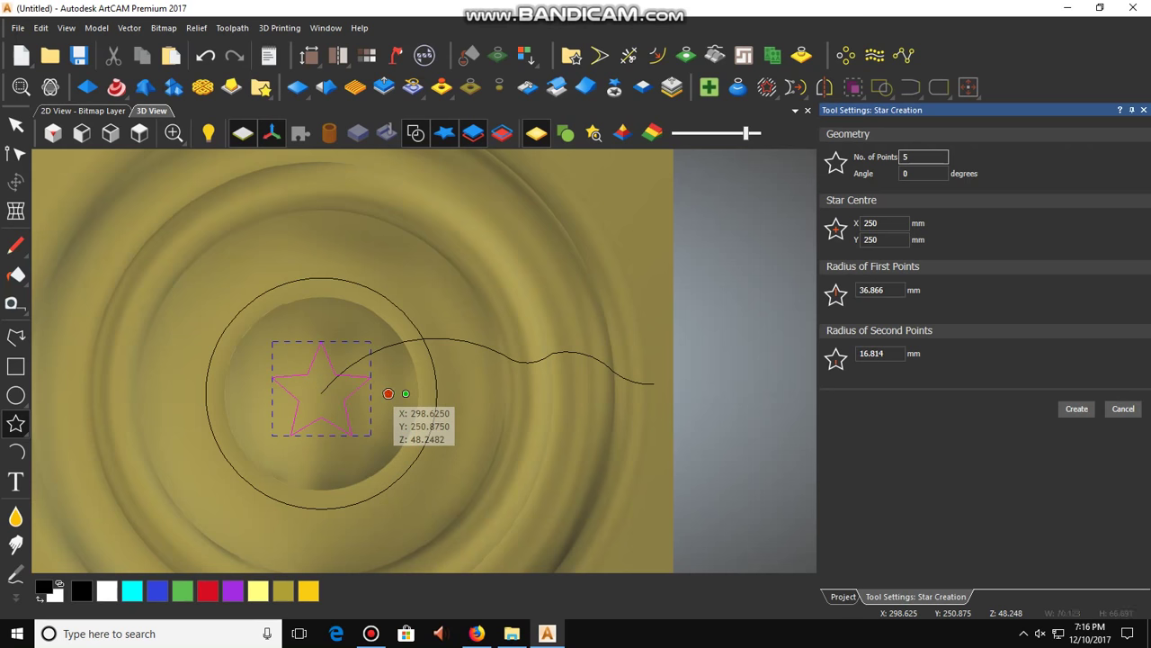
left_click(384, 405)
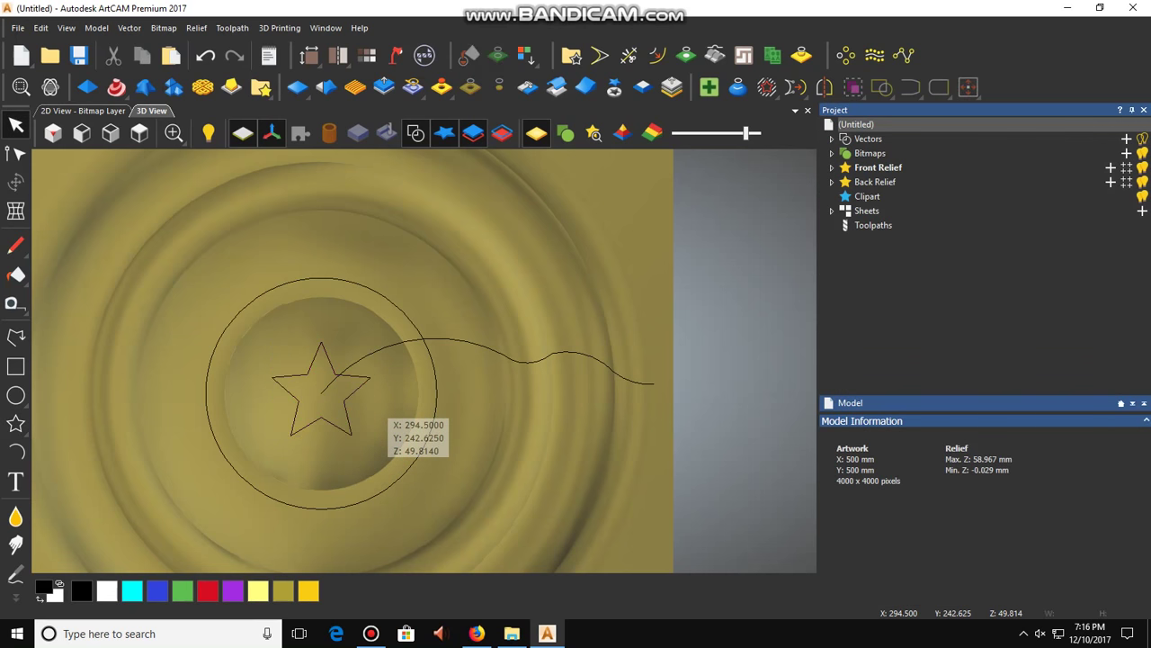
- Subtract the star's shape from the relief at the central dome, then finish shape editing and deselect the star
scroll(381, 406, "down", 5)
left_click(53, 132)
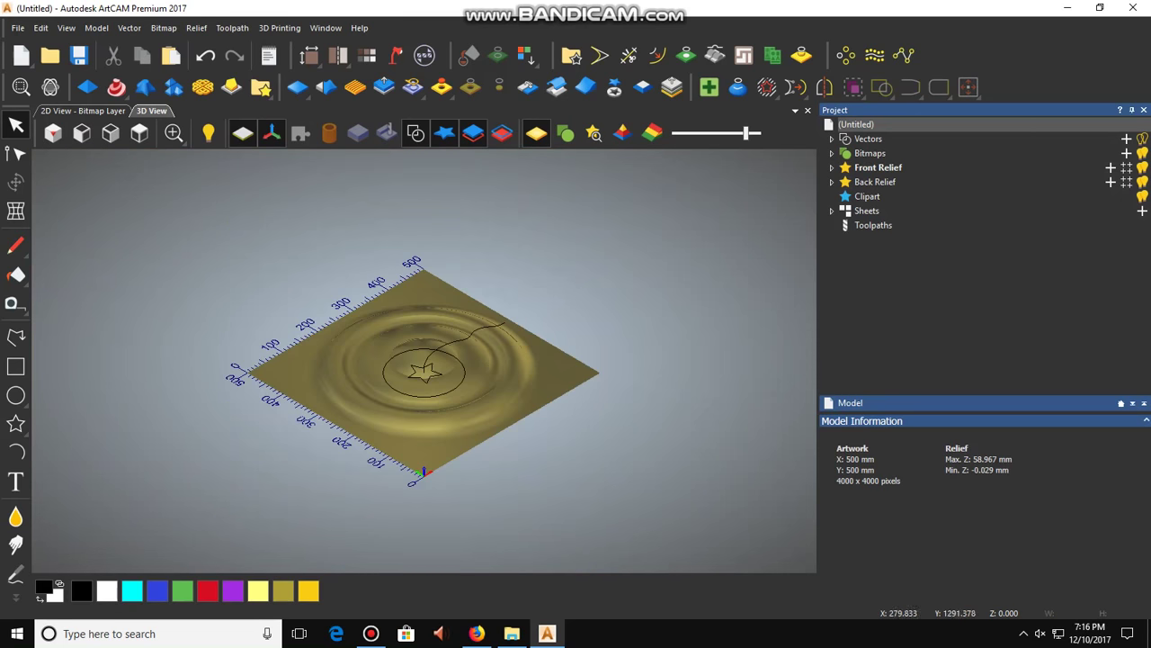
scroll(423, 391, "up", 5)
scroll(371, 396, "up", 2)
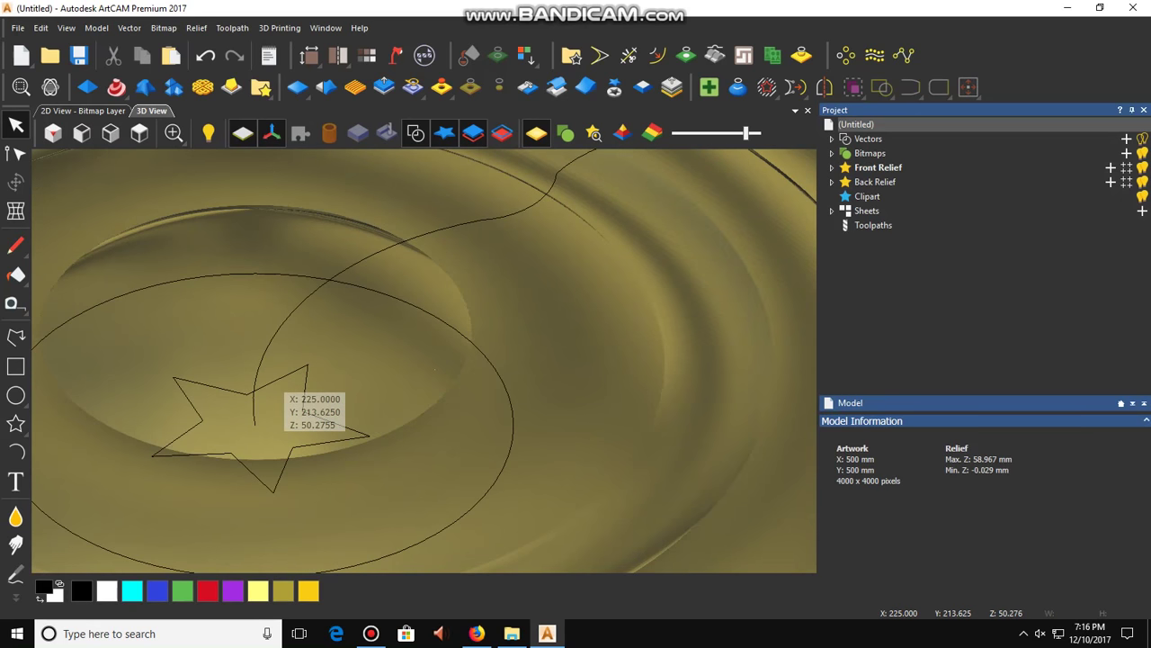
left_click(286, 391)
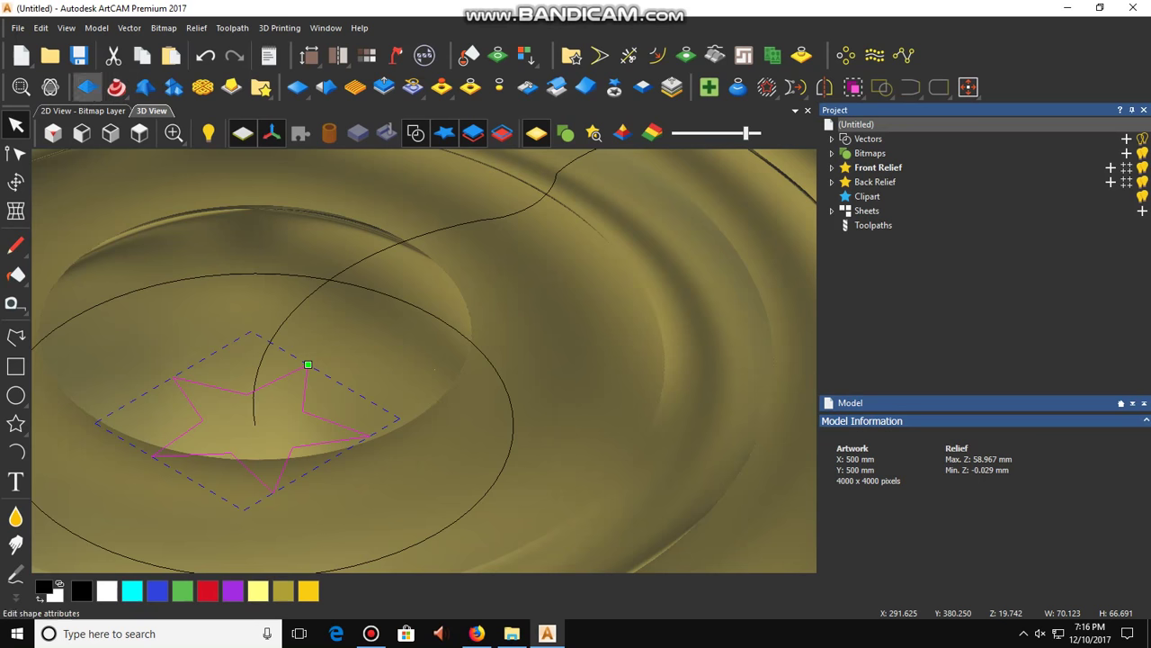
left_click(87, 86)
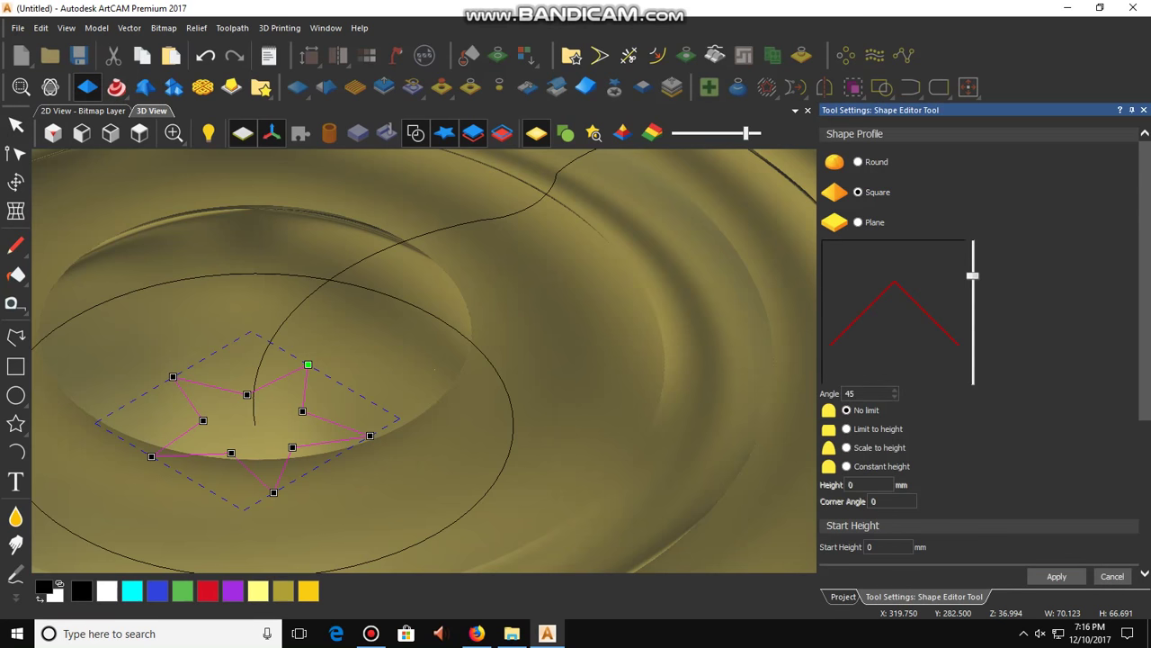
scroll(981, 359, "down", 5)
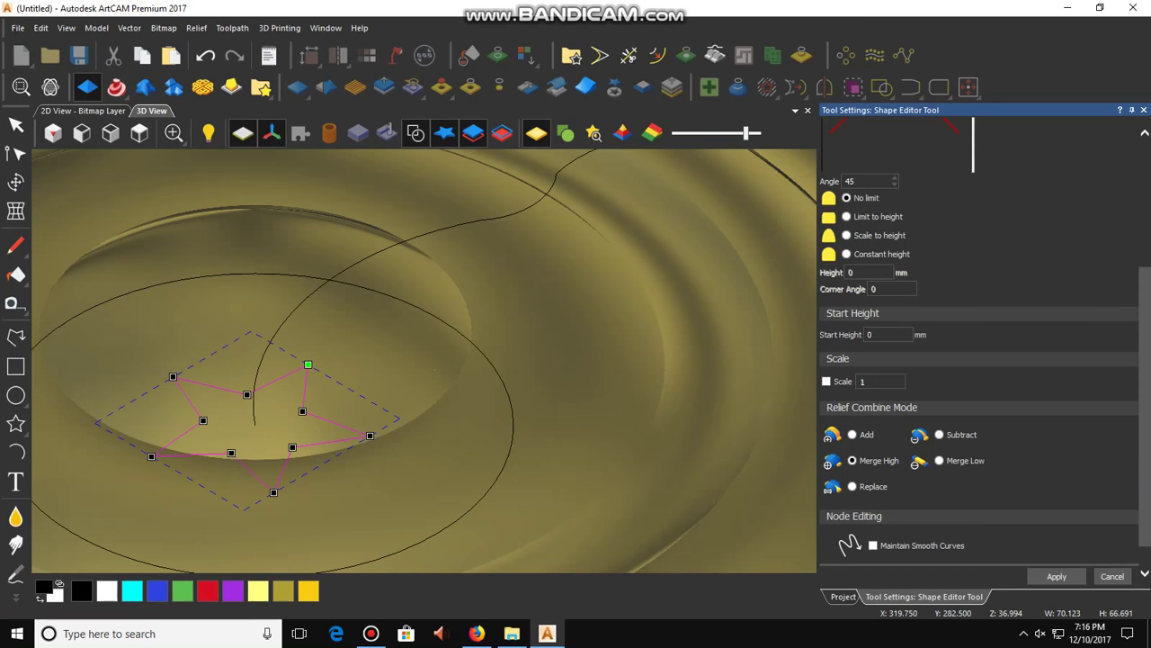
left_click(939, 434)
left_click(1057, 577)
scroll(243, 281, "up", 2)
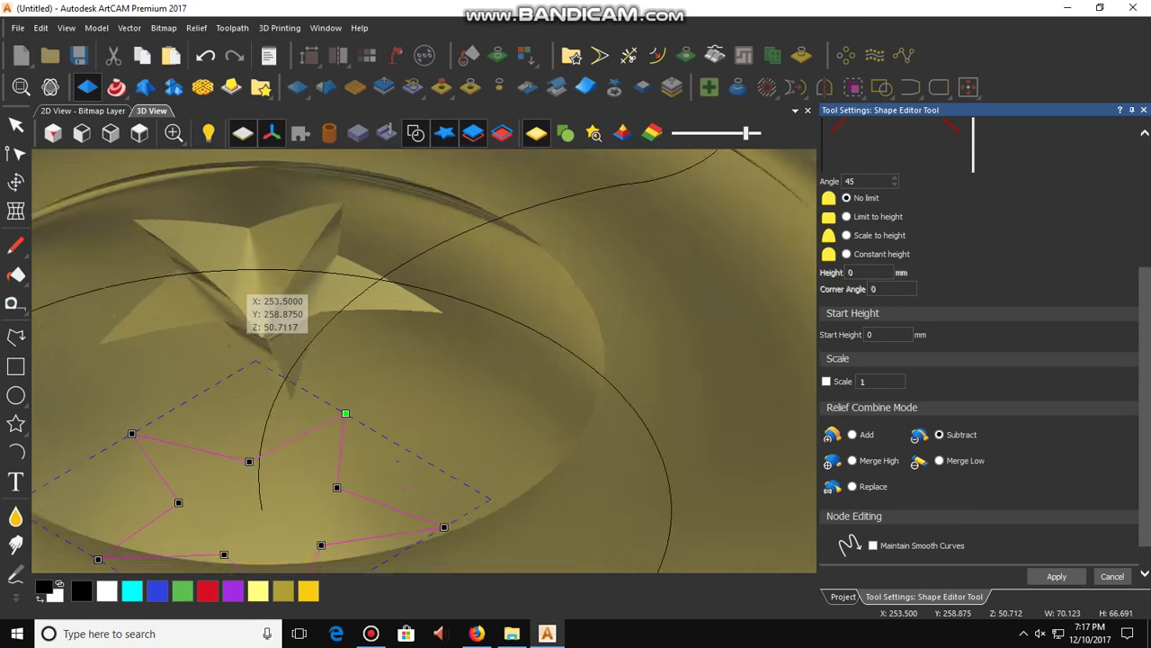
scroll(245, 293, "up", 1)
scroll(450, 405, "down", 4)
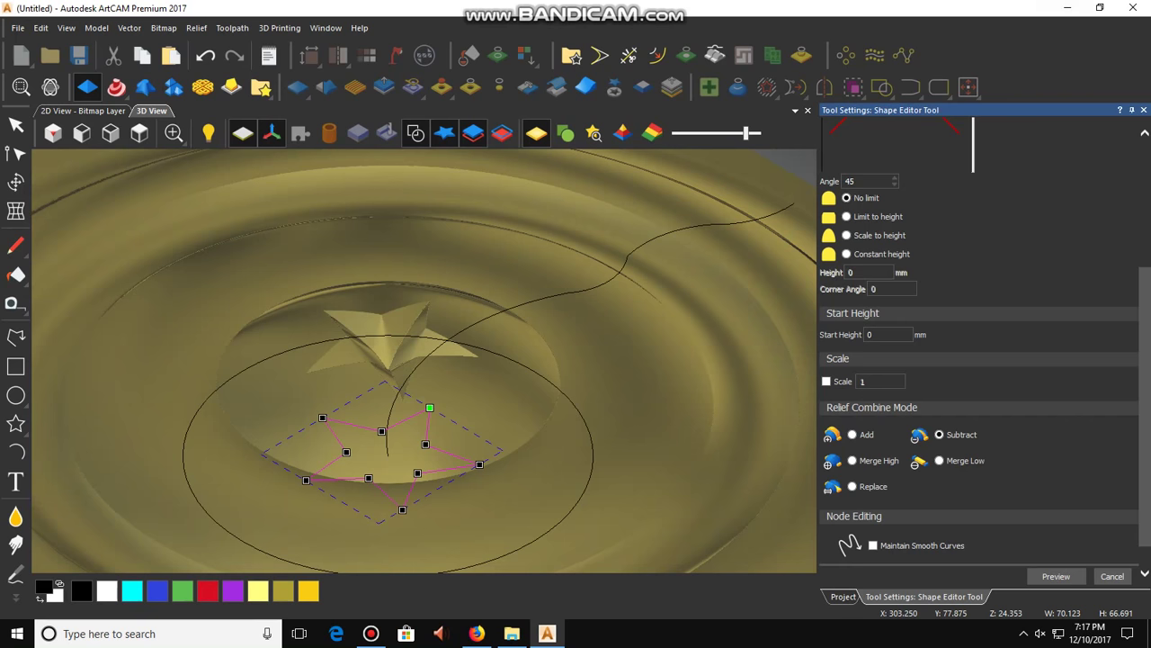
left_click(1113, 576)
scroll(504, 348, "down", 5)
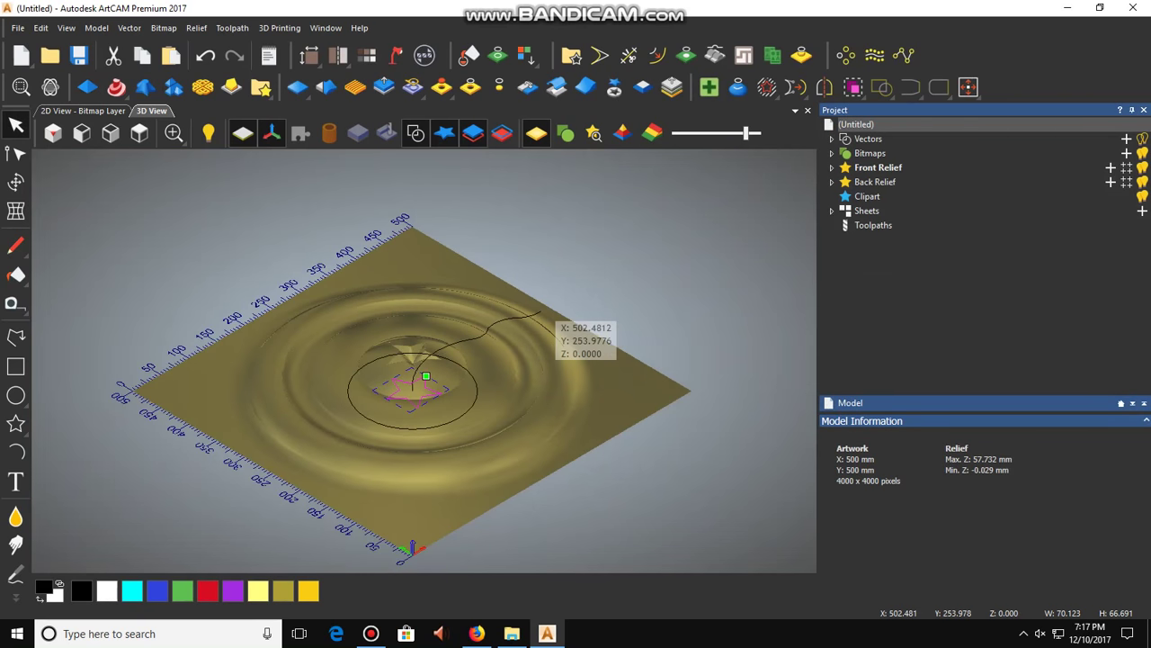
left_click(573, 223)
- Delete the star, circle and curve vectors, leaving only the relief
left_click(139, 133)
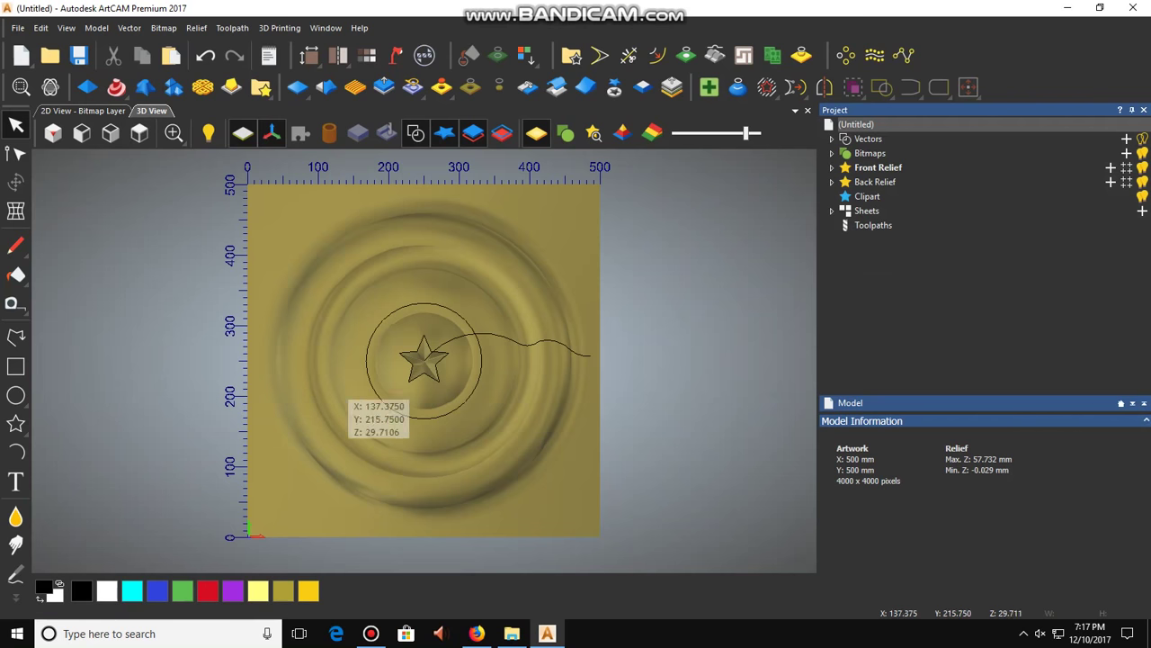
left_click_drag(303, 211, 792, 490)
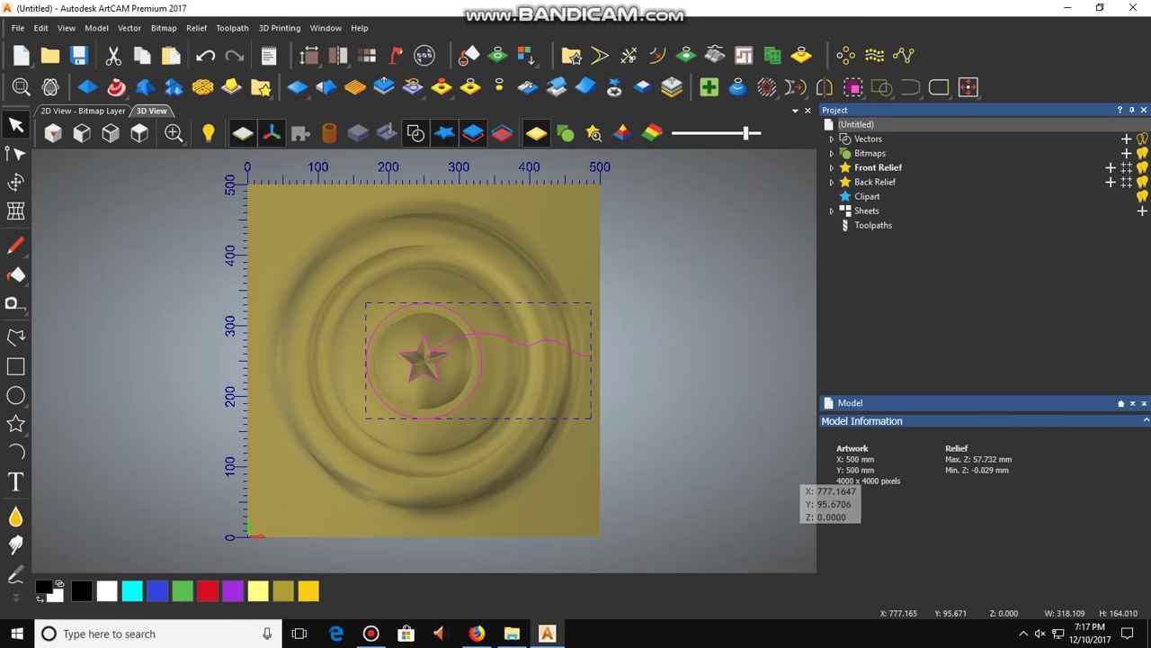
key("Delete")
left_click(53, 133)
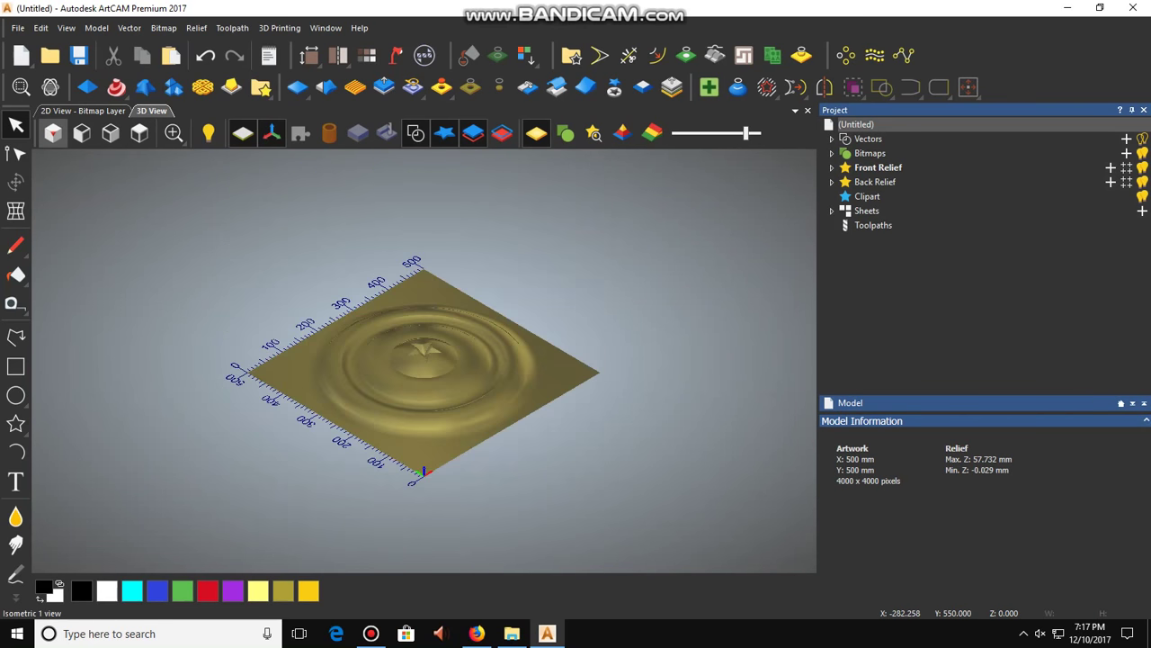
left_click(139, 133)
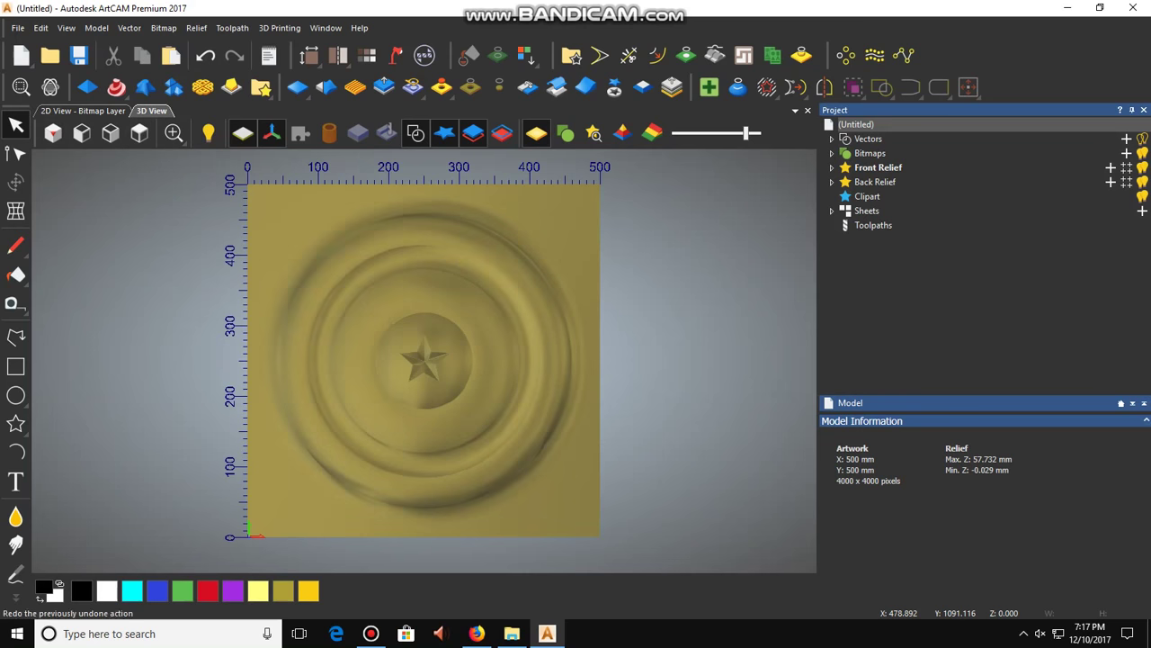
- Start a Machine Relief toolpath and choose the Ball Nose 6 mm from the steel 3D finishing group as its finishing tool
left_click(232, 28)
mouse_move(271, 120)
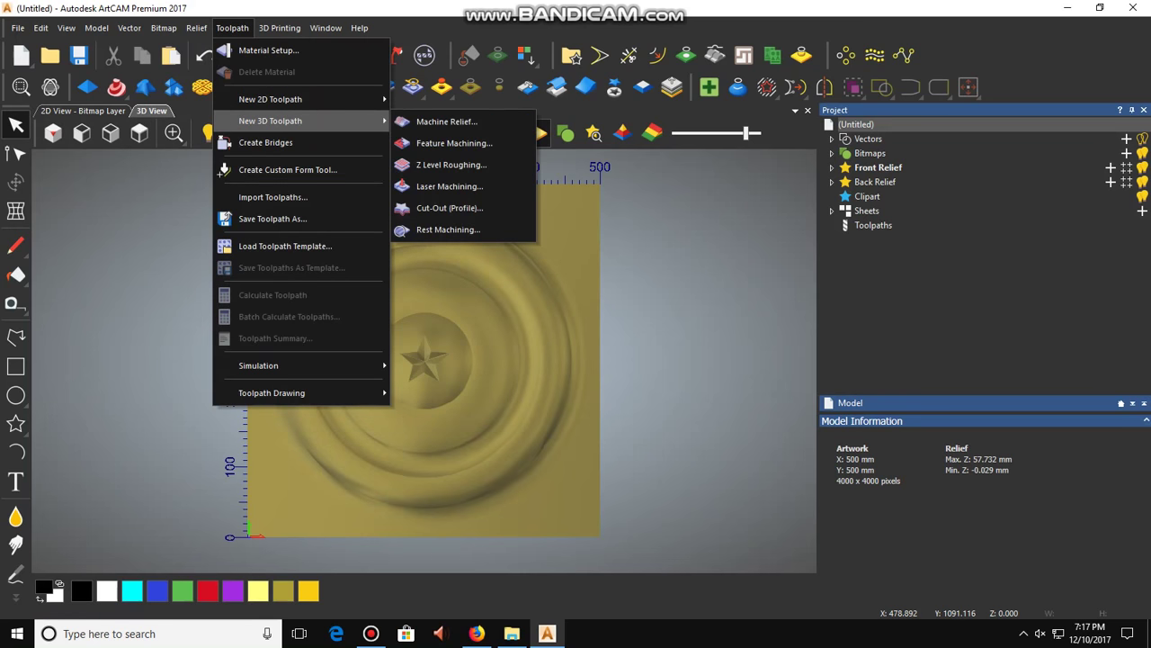
left_click(448, 121)
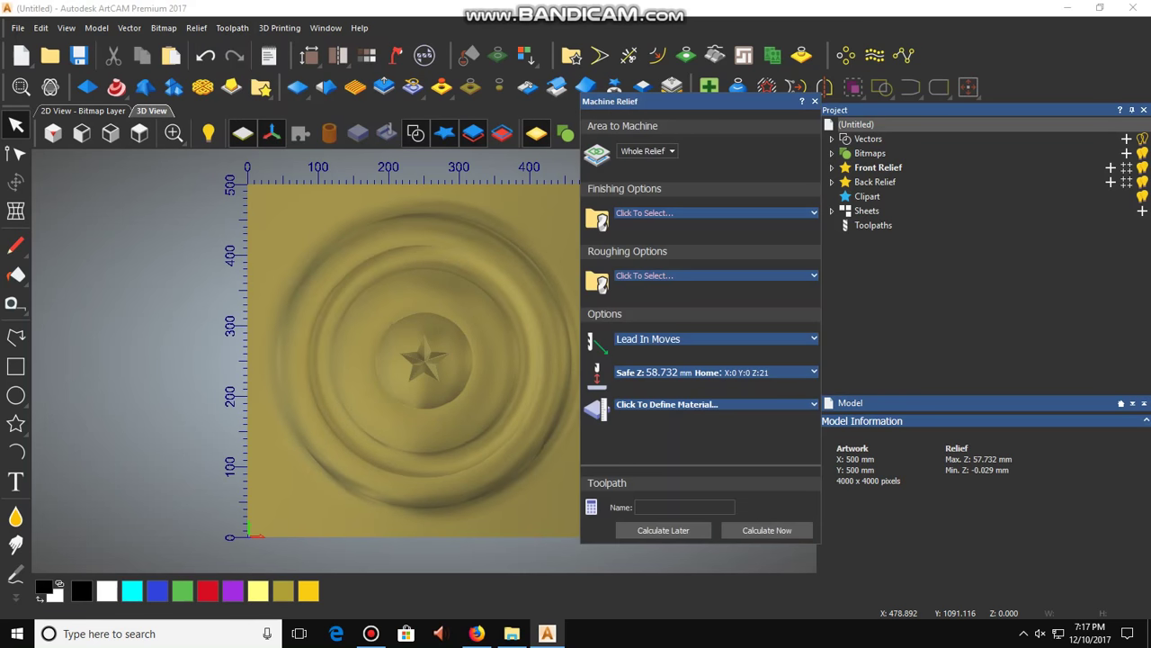
left_click(645, 213)
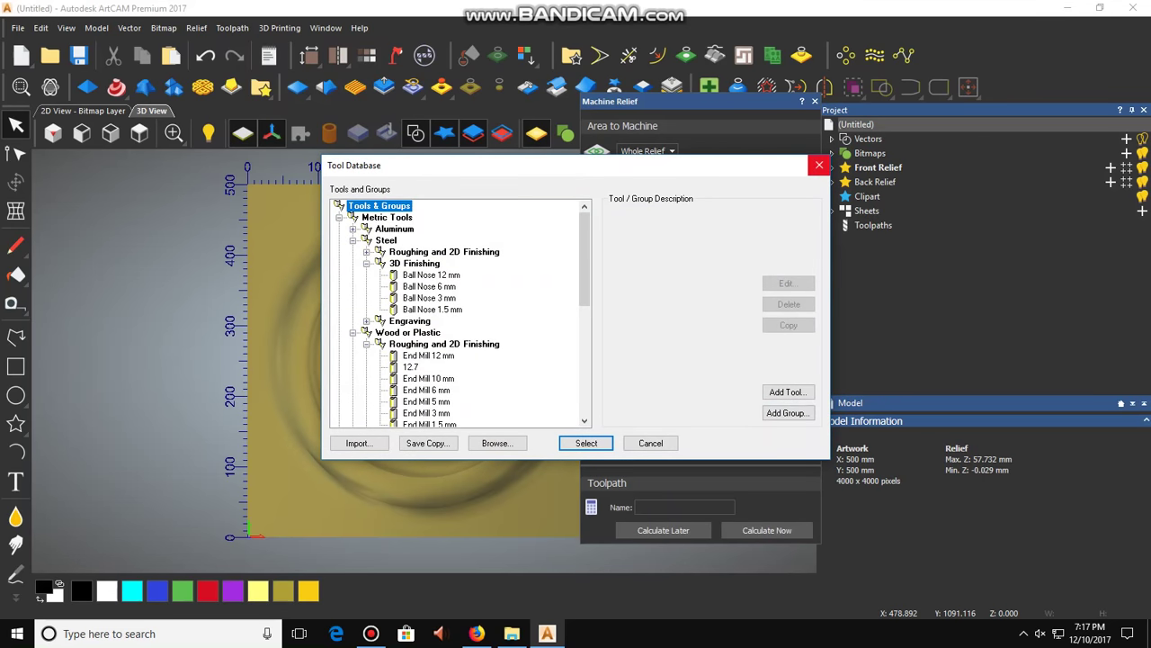
scroll(456, 313, "down", 4)
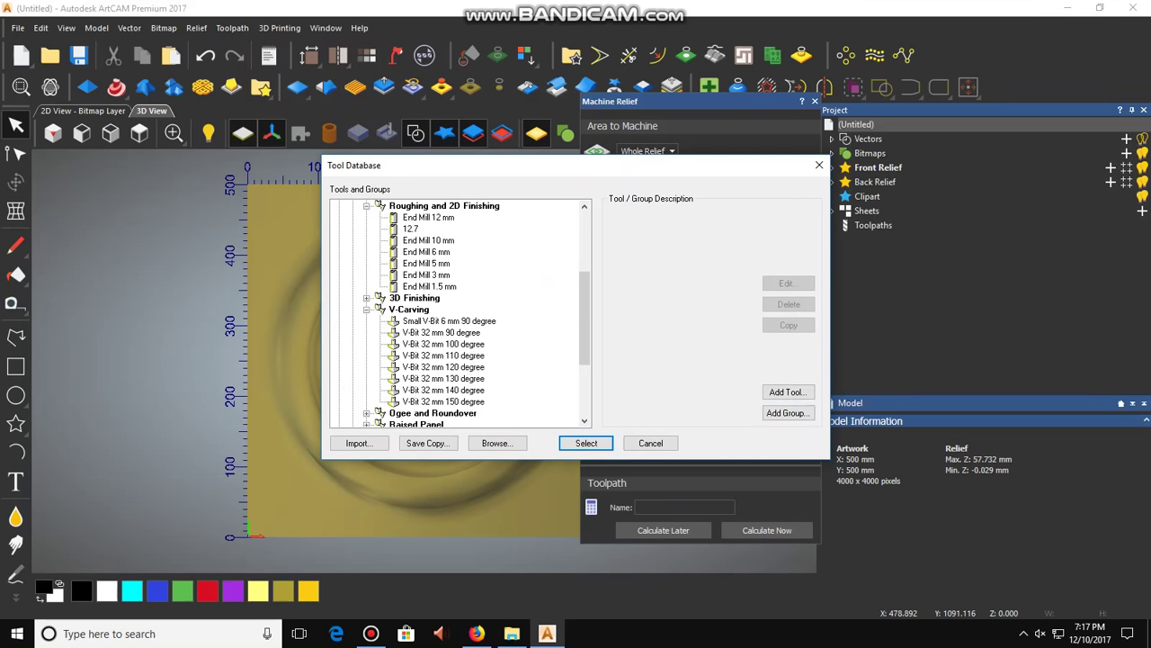
scroll(456, 313, "up", 3)
left_click(430, 252)
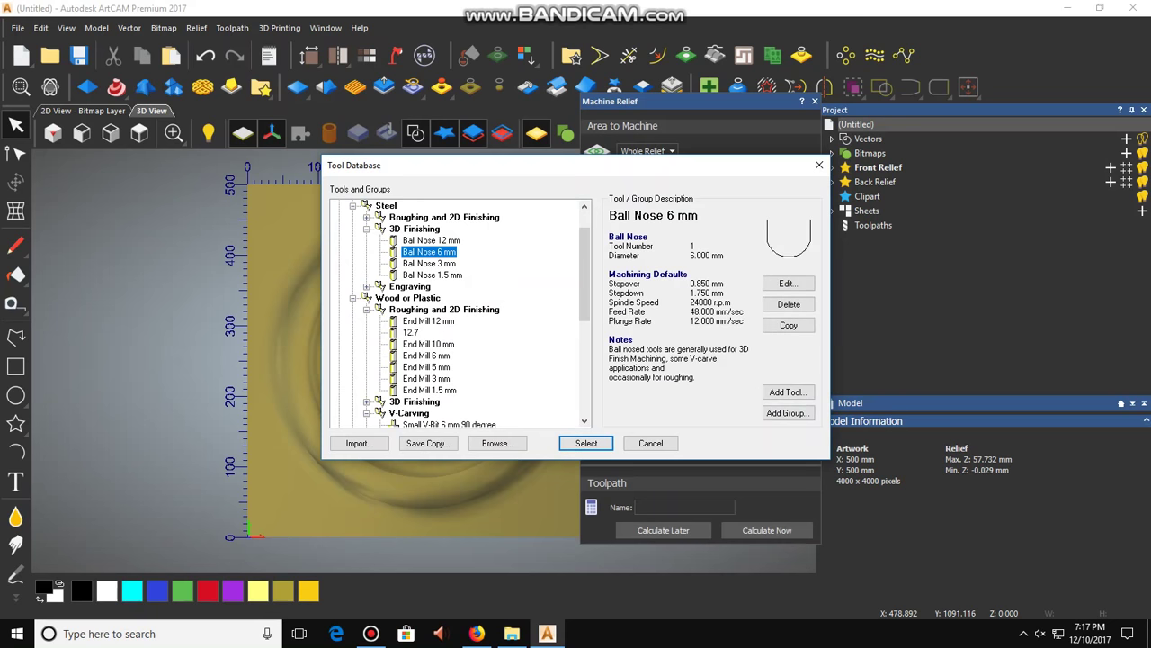
left_click(586, 442)
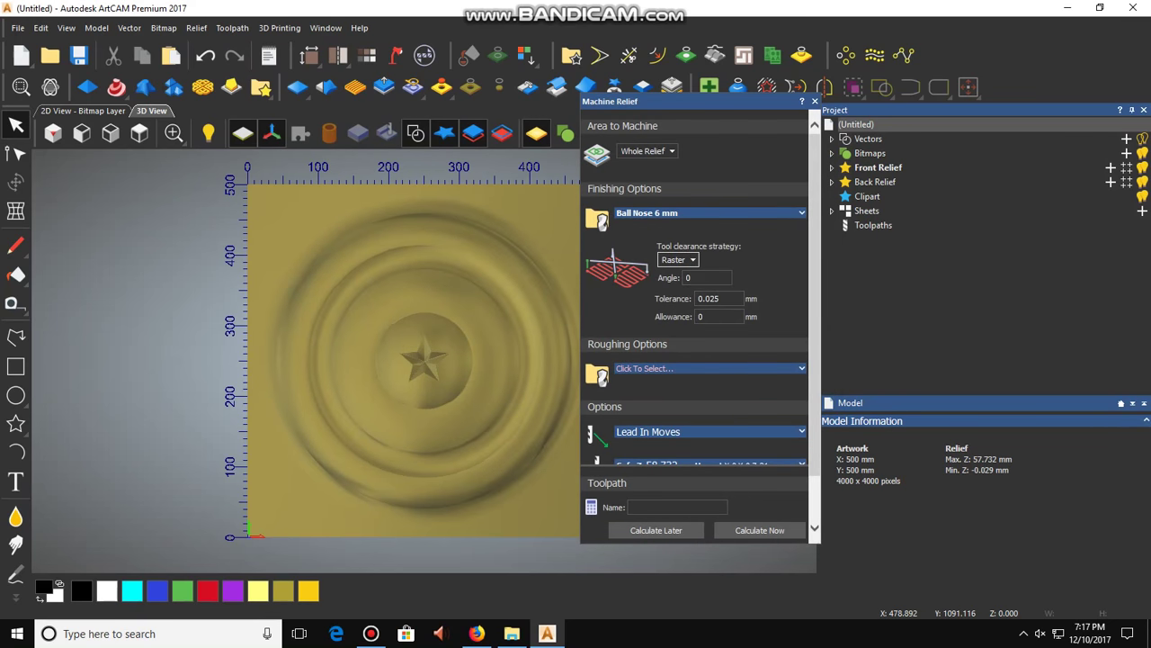
- Set the finishing clearance strategy to Spiral, and assign the 12.7 wood or plastic end mill for roughing with the Offset strategy
left_click(678, 260)
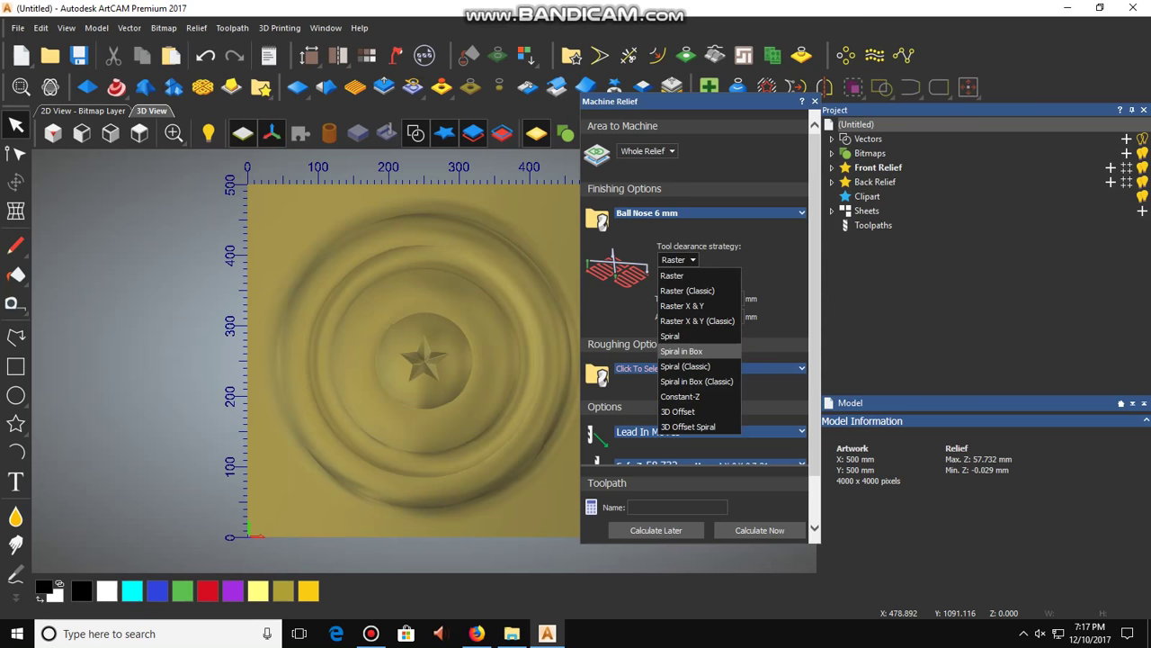
left_click(671, 335)
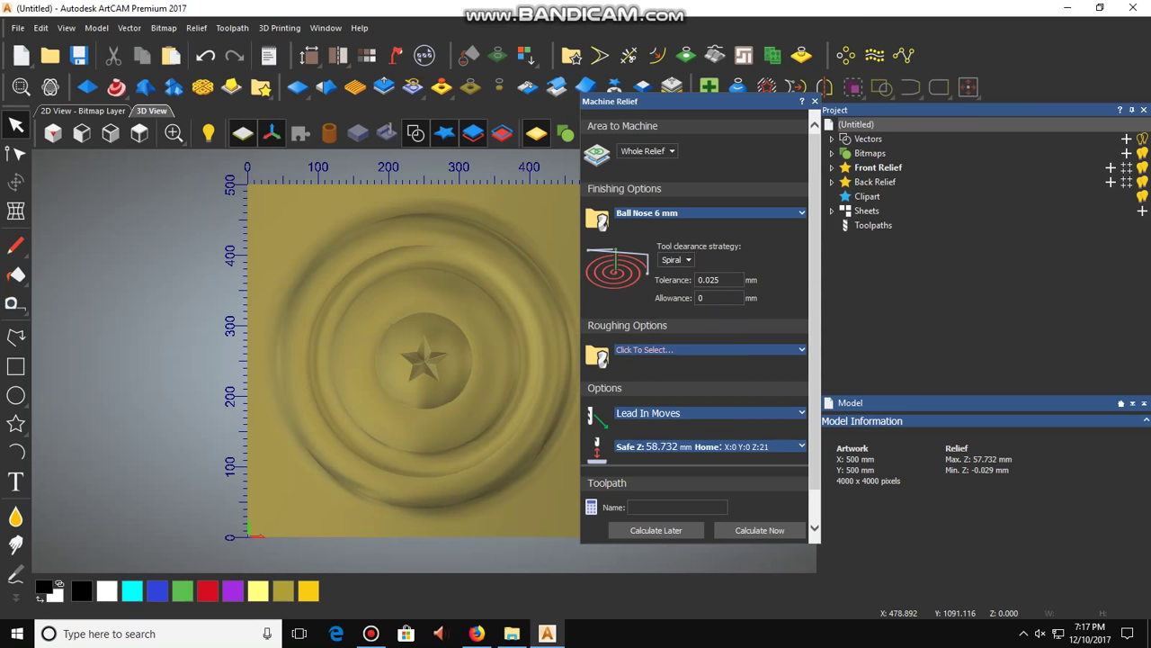
left_click(645, 350)
scroll(460, 313, "down", 2)
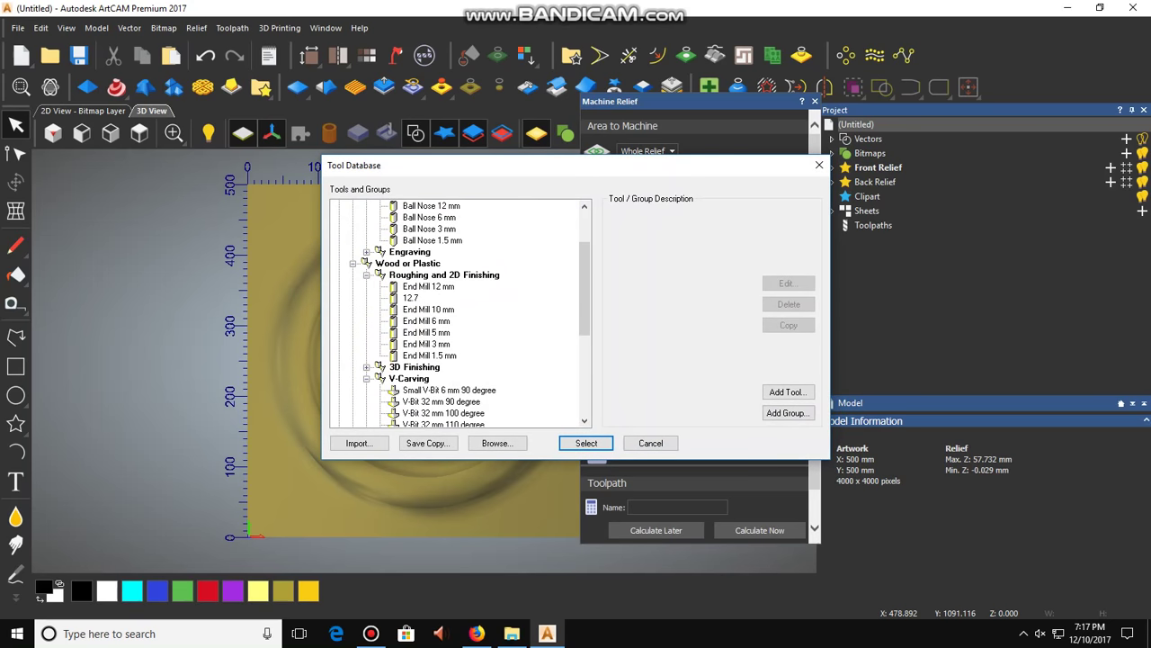
left_click(412, 298)
left_click(576, 442)
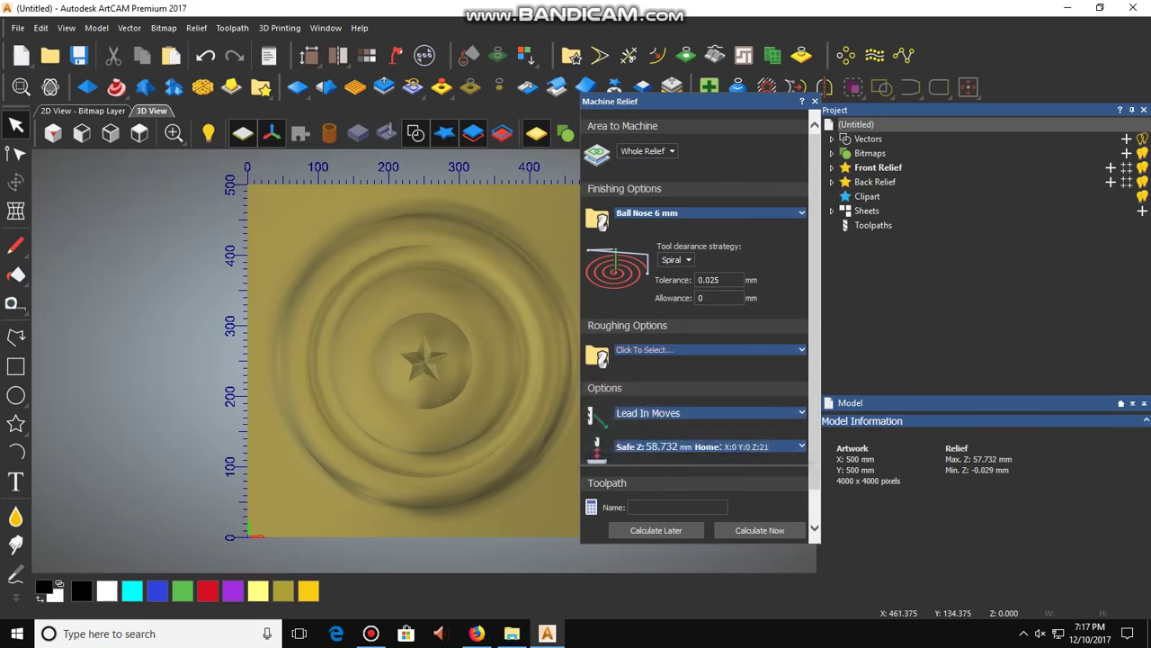
left_click(678, 397)
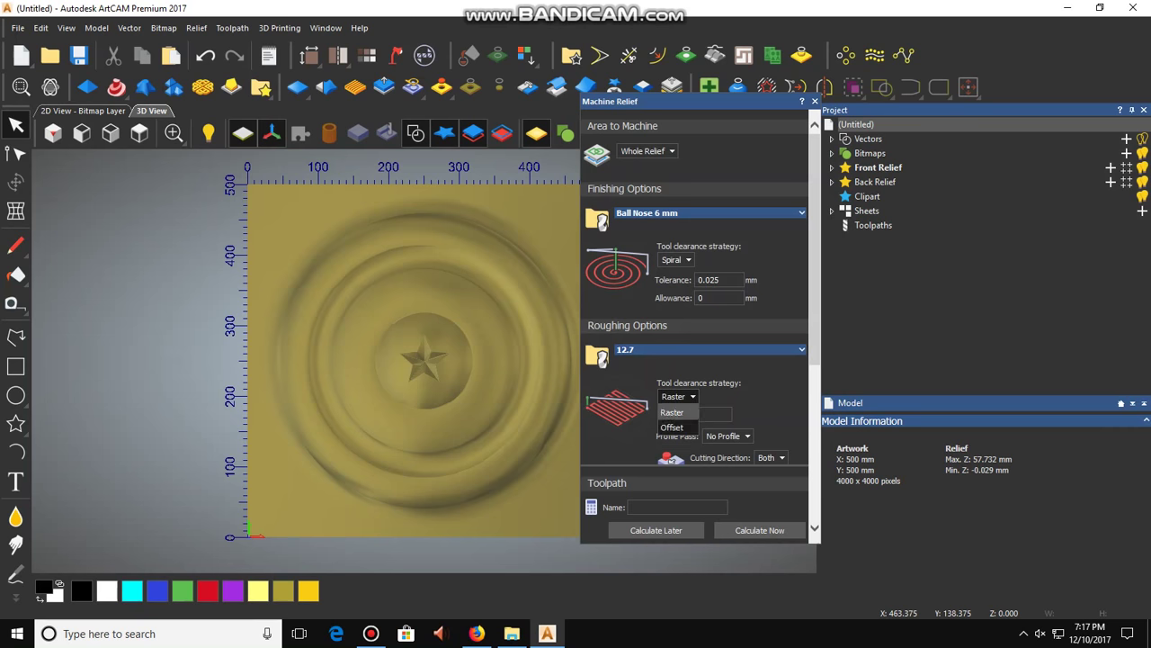
left_click(676, 427)
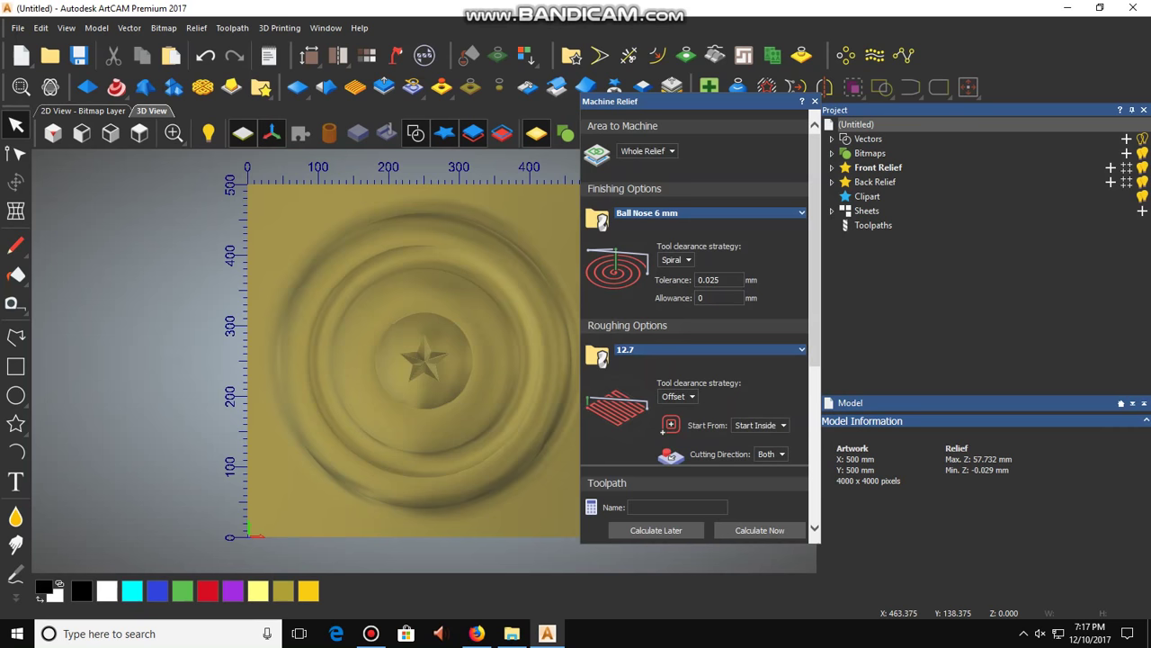
- Set the finishing tool's stepdown to 20 mm, and the roughing tool's stepdown to 5 mm and spindle speed to 24000 r.p.m
left_click(801, 213)
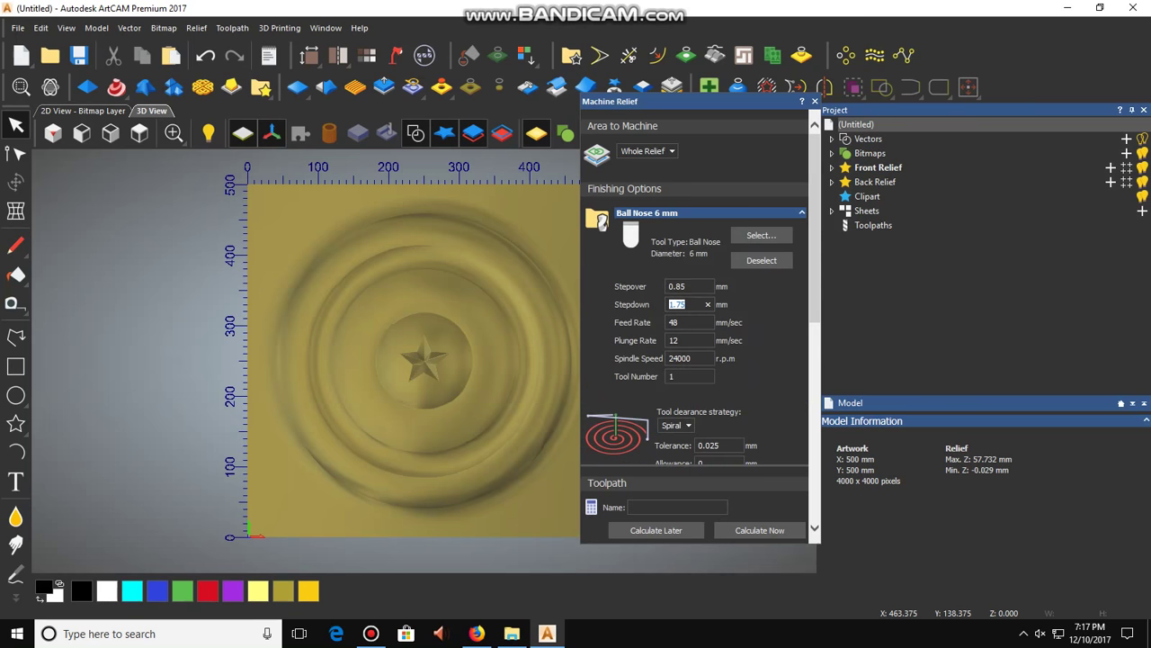
scroll(695, 315, "down", 3)
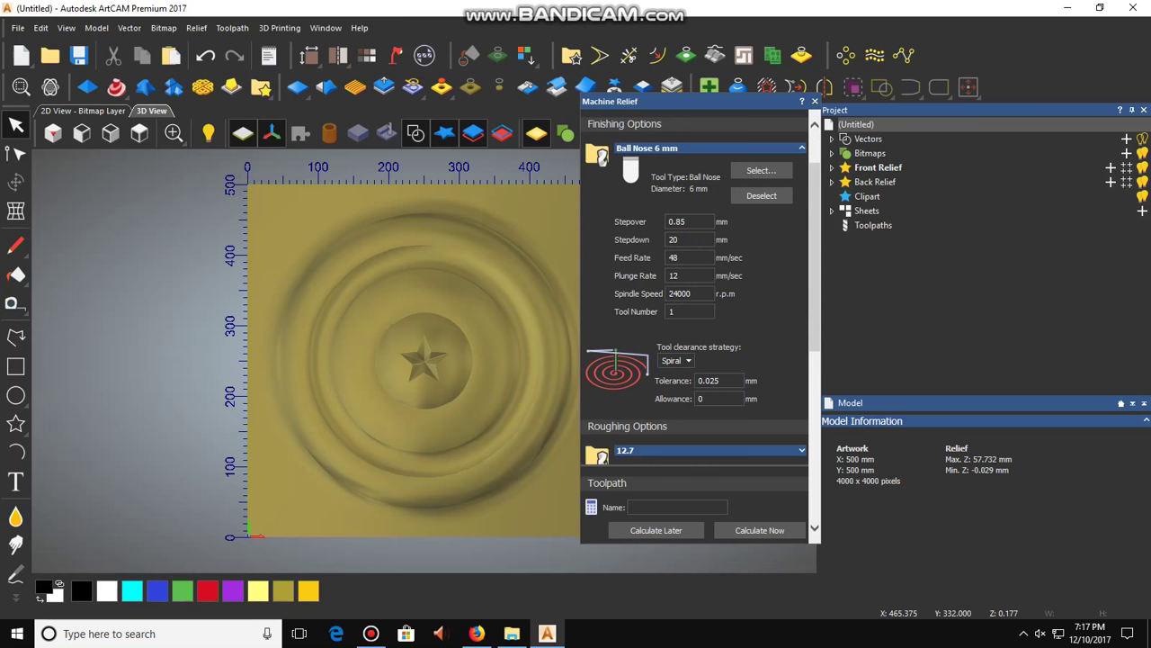
scroll(695, 315, "down", 2)
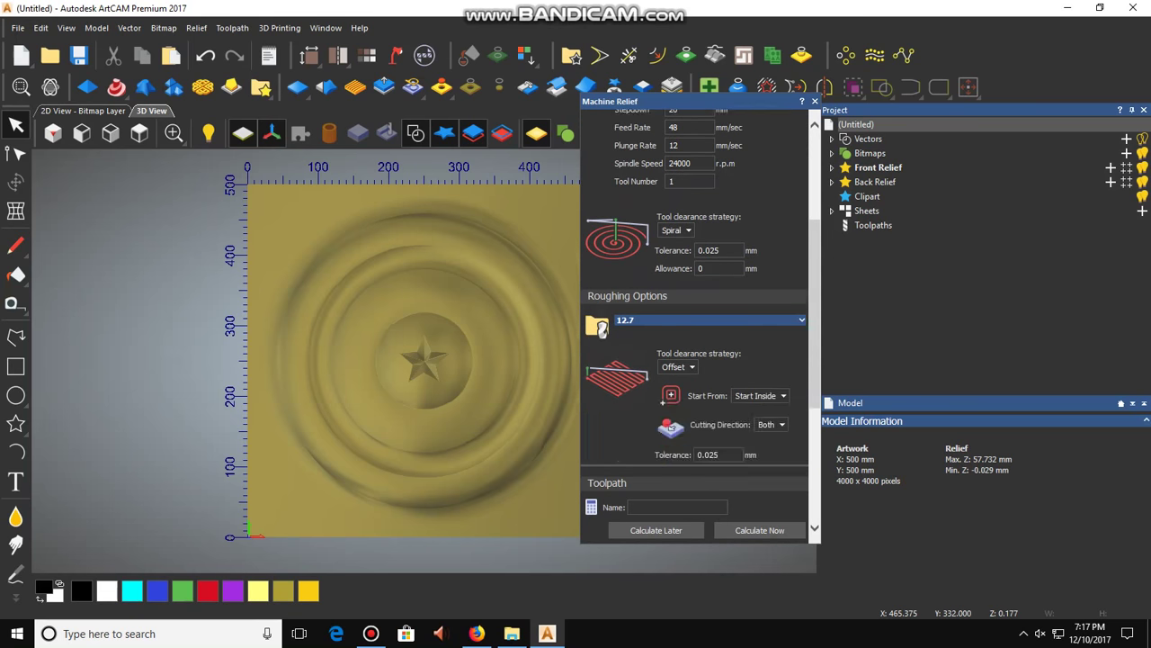
left_click(801, 320)
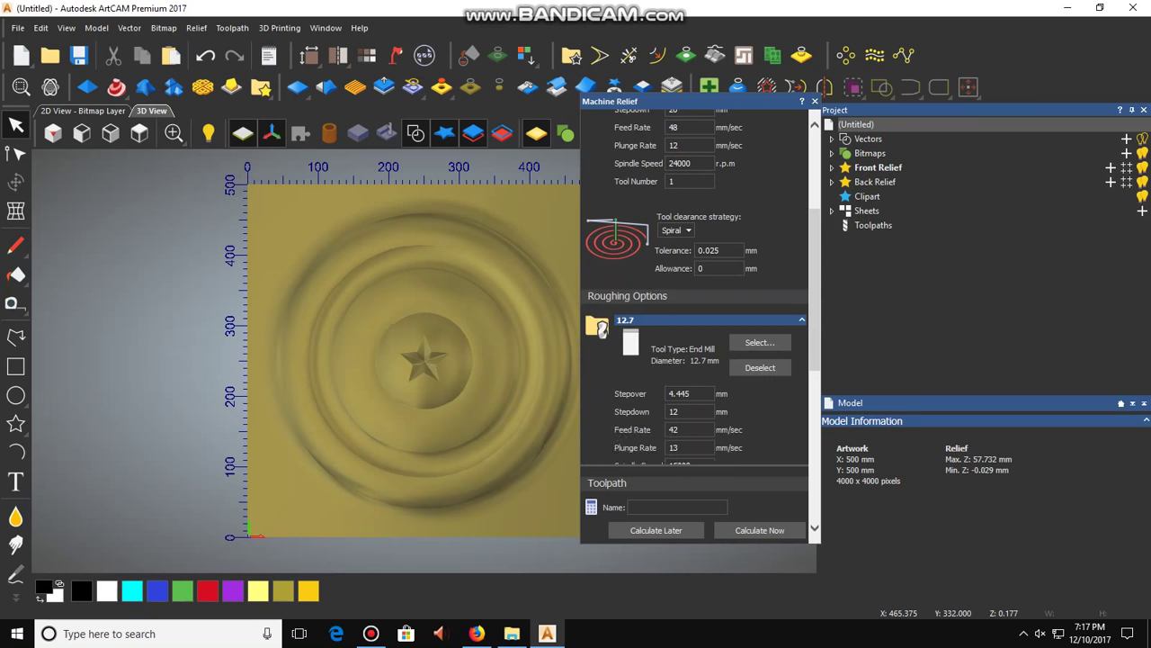
scroll(690, 347, "down", 1)
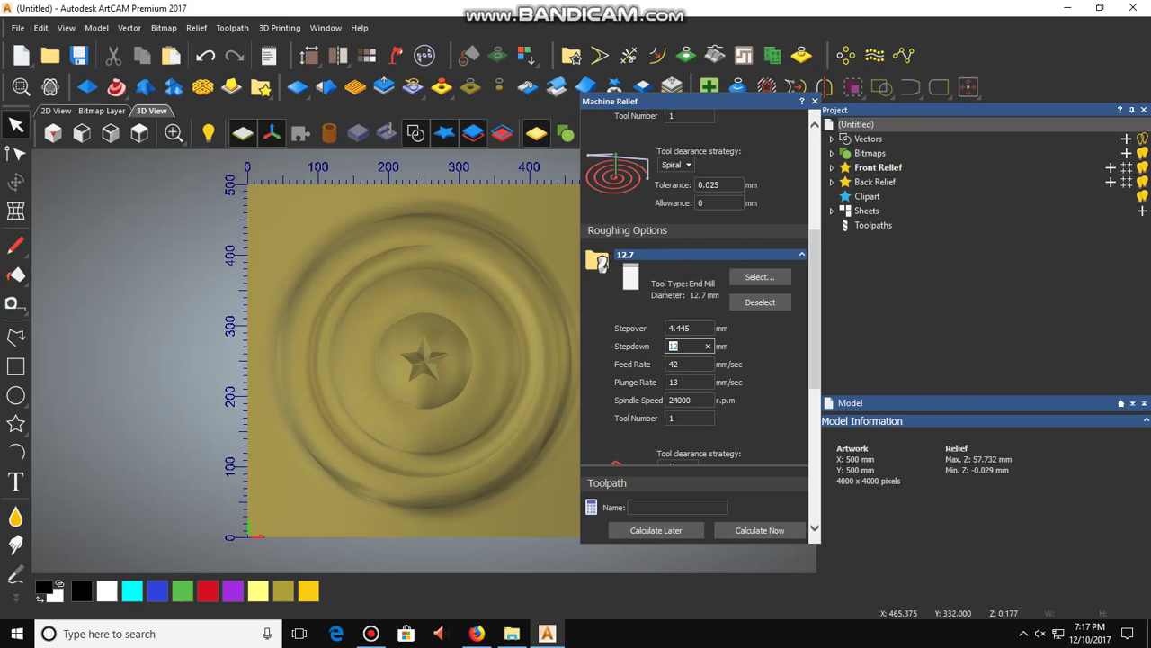
- Define the material with a thickness of 60 mm and calculate the Machine Relief toolpath immediately
scroll(695, 324, "down", 5)
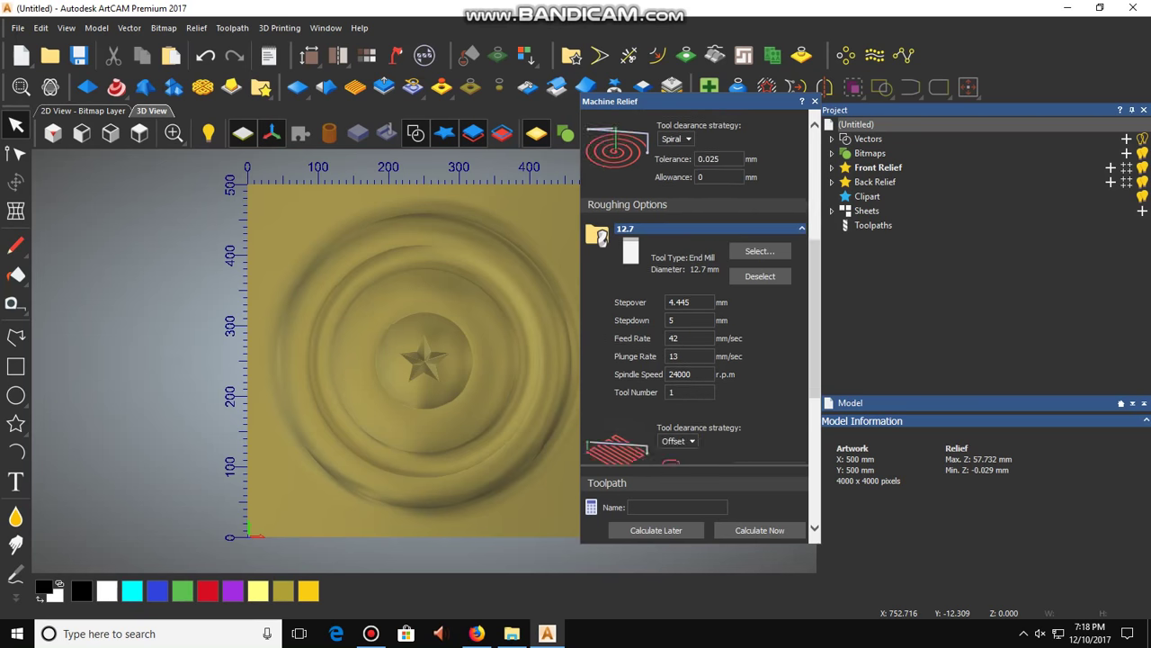
left_click(667, 442)
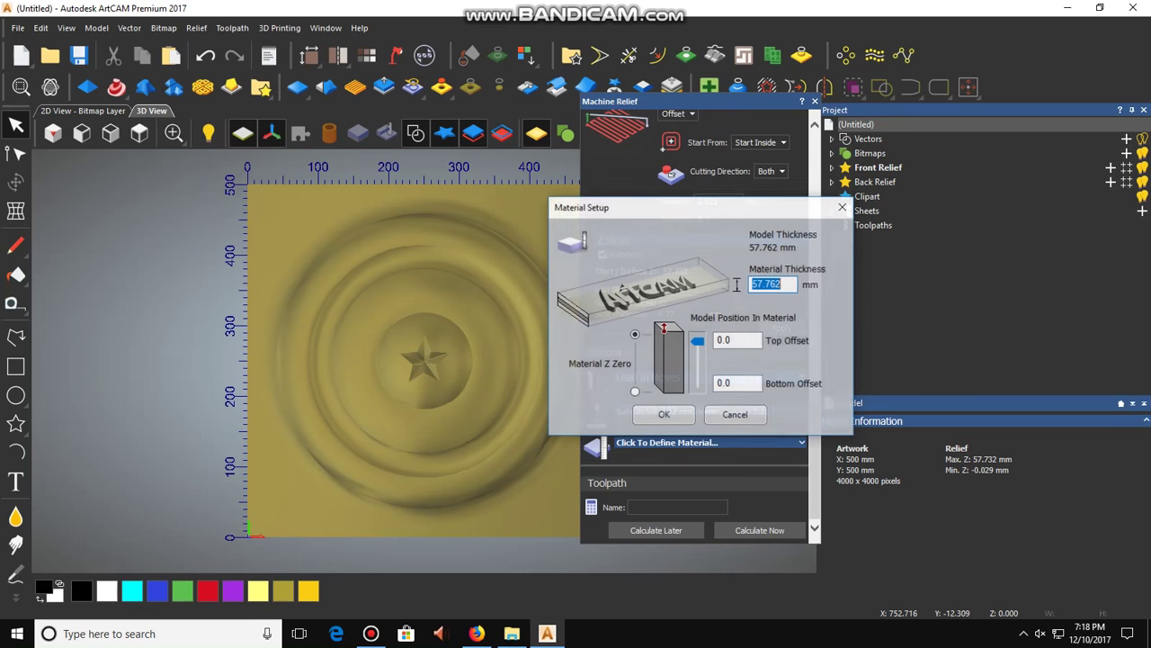
type("60")
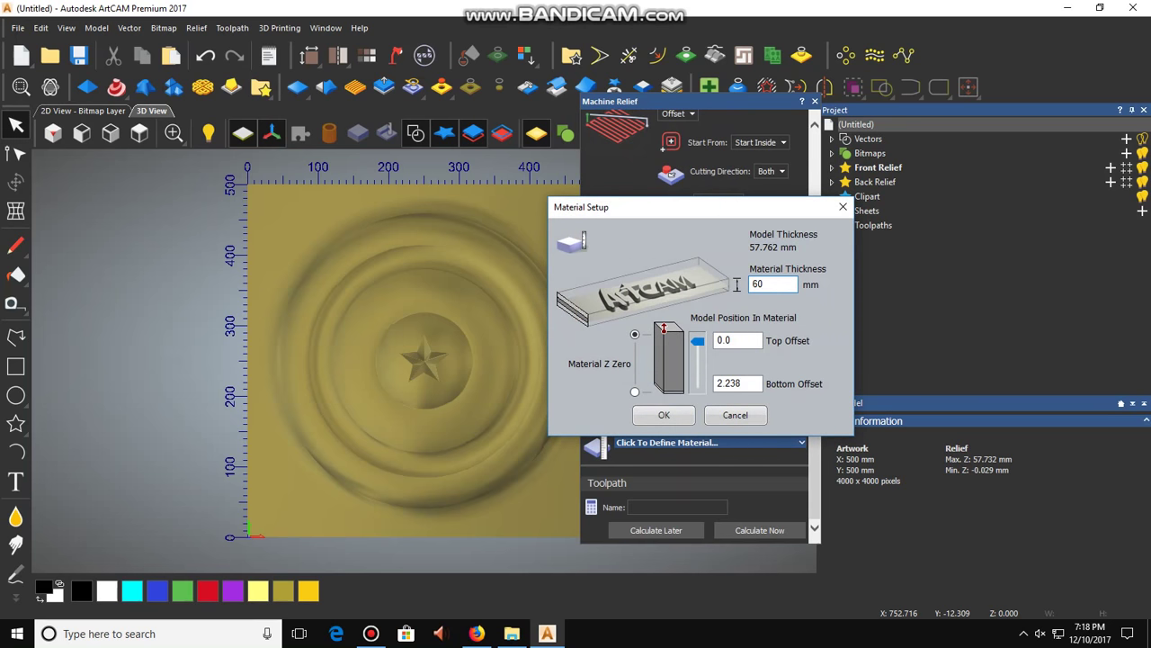
key("Return")
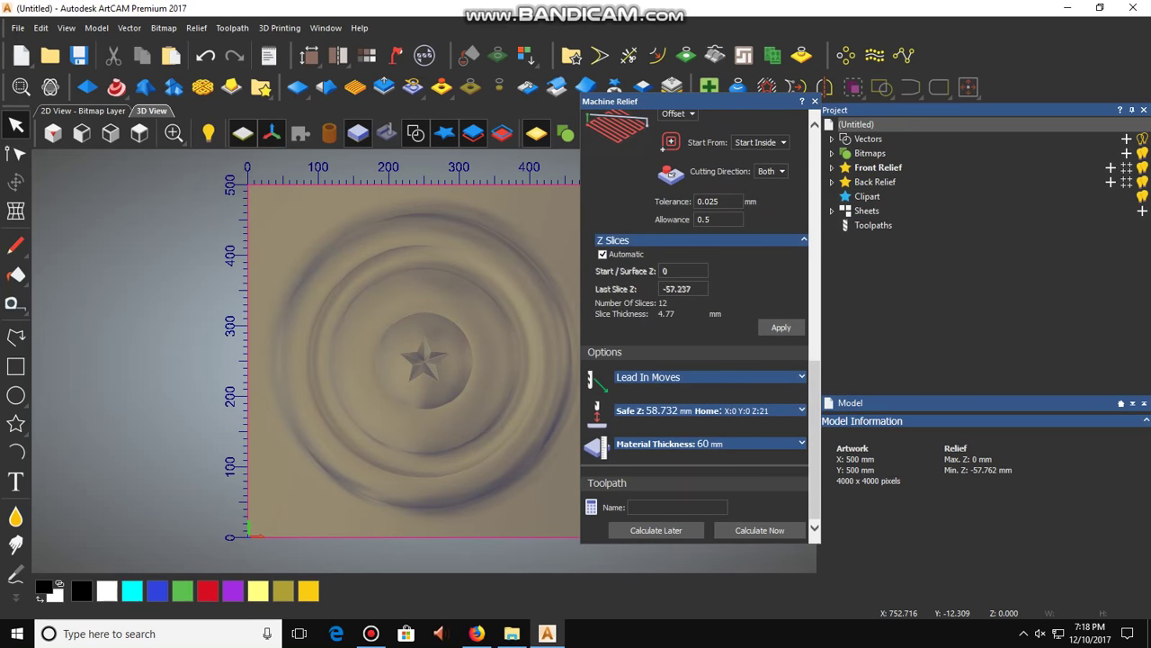
left_click(759, 530)
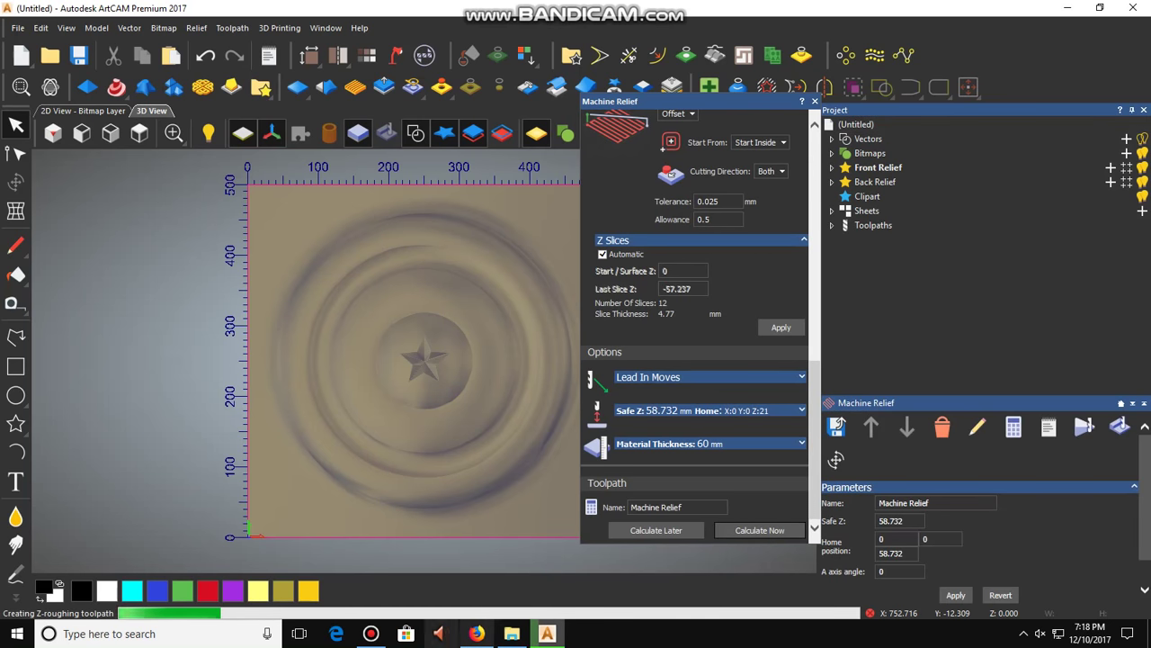
left_click(370, 633)
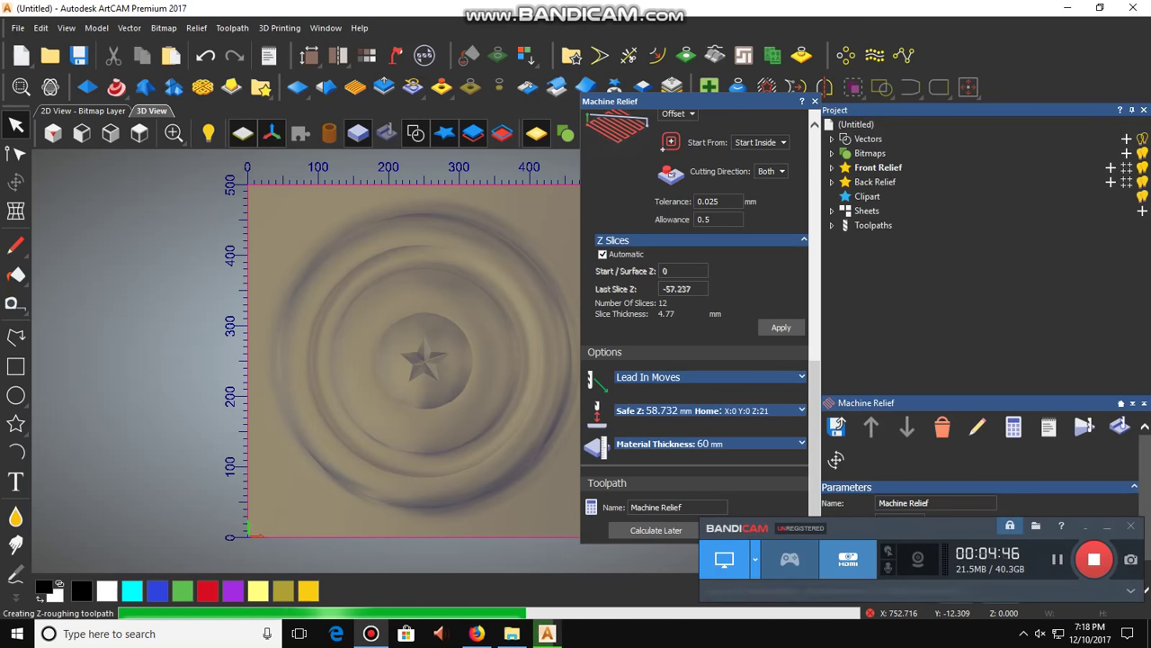
left_click_drag(914, 532, 879, 19)
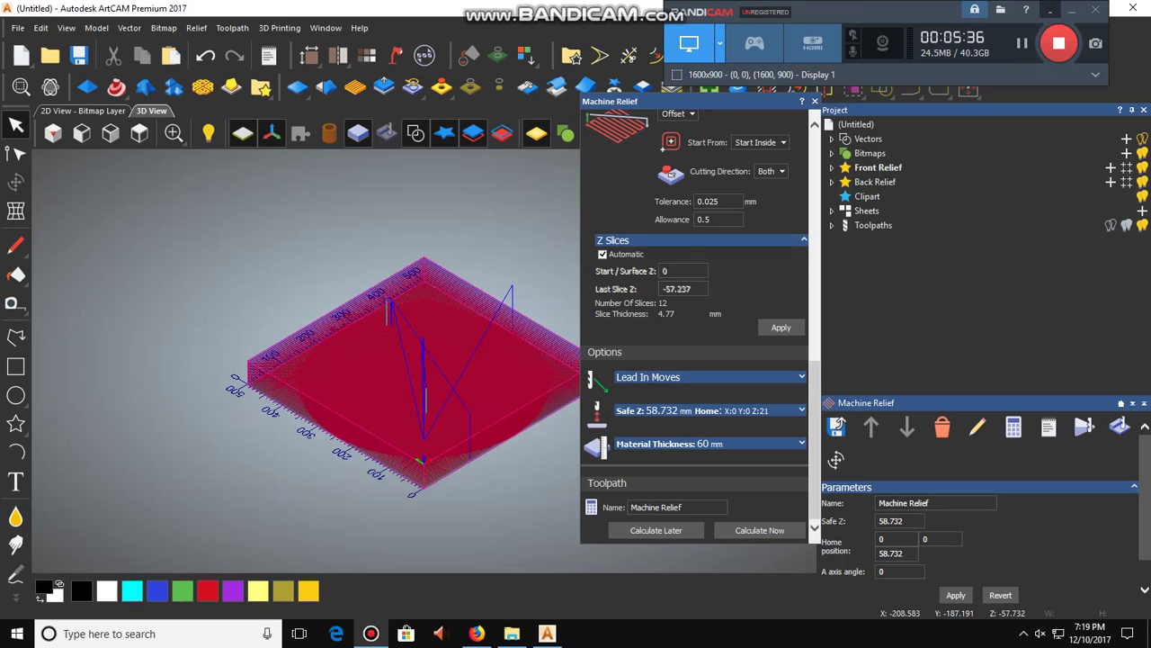
left_click(1071, 10)
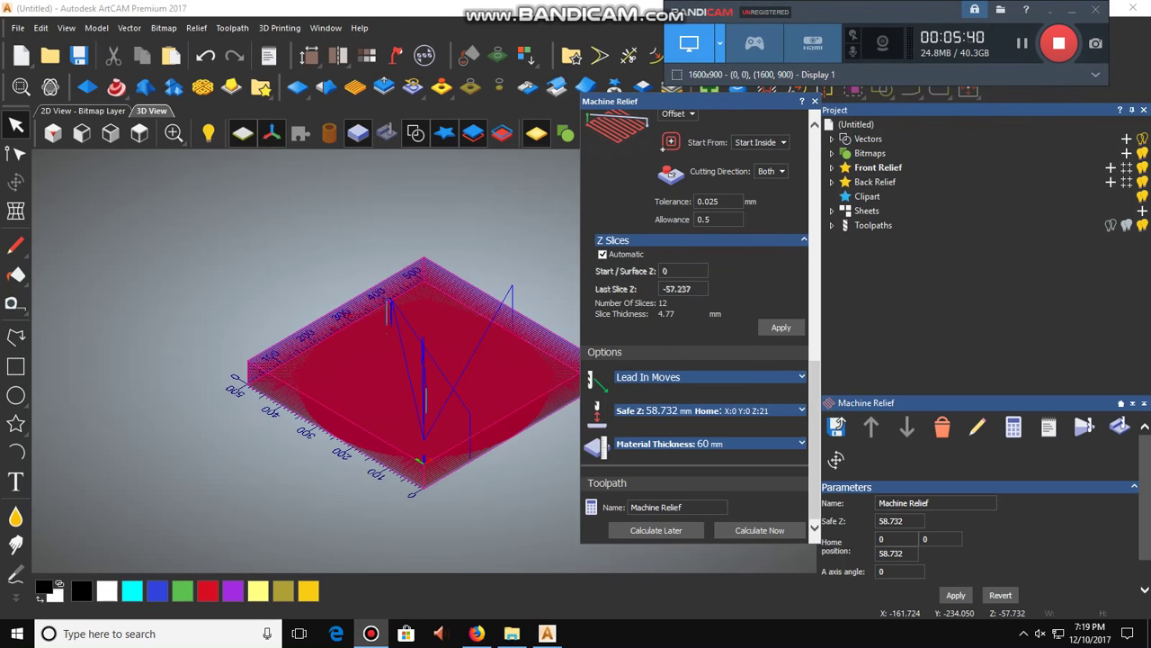
- Examine the calculated toolpath over the star and rings, close up and in the top and isometric views
scroll(423, 424, "up", 5)
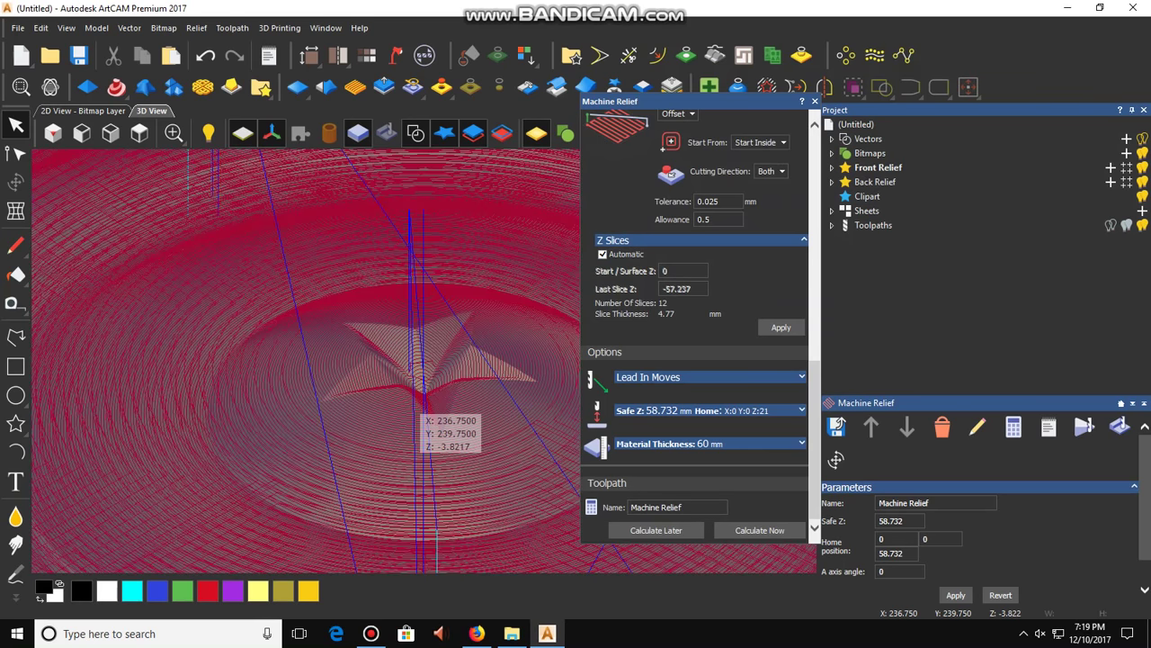
scroll(342, 423, "down", 5)
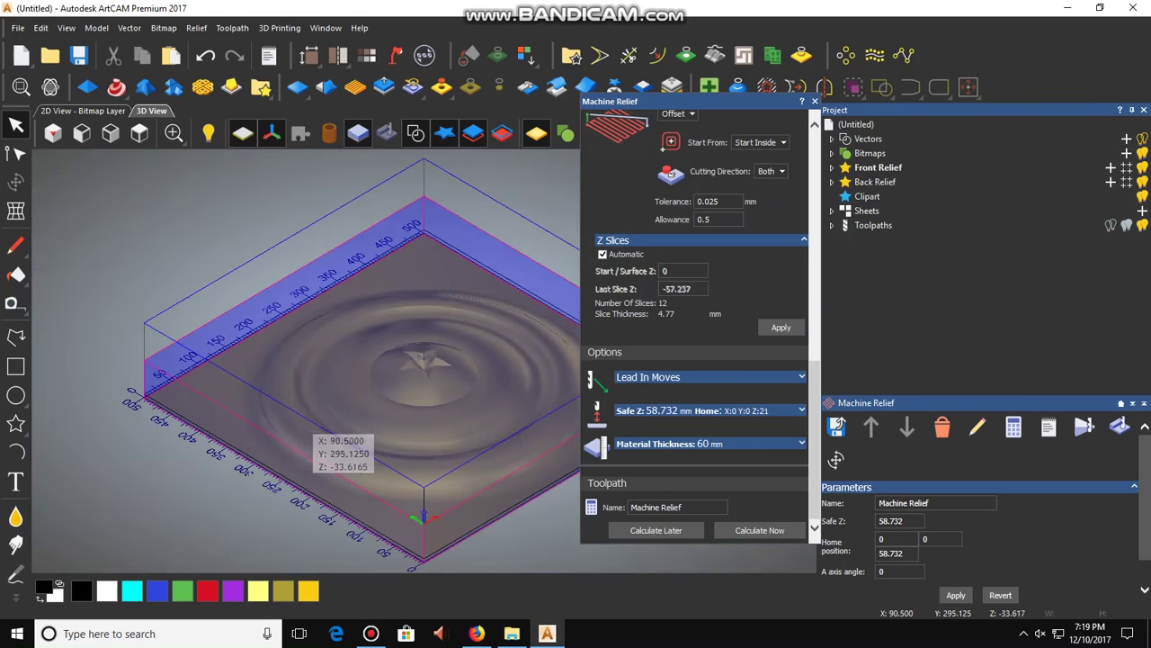
left_click(139, 134)
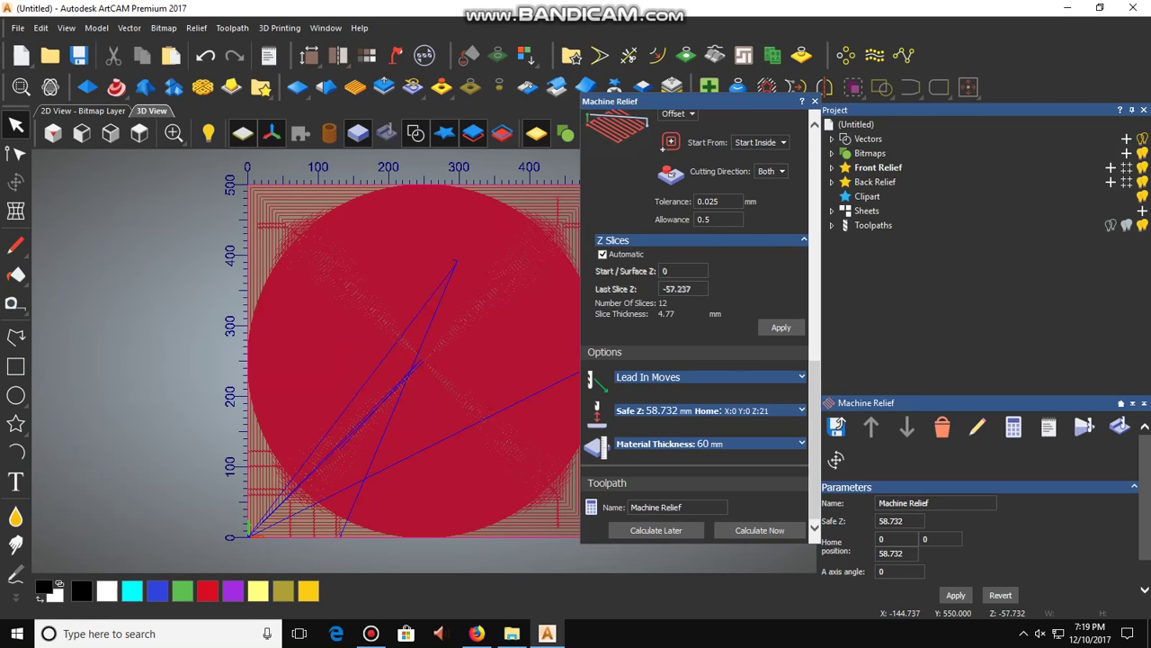
left_click(54, 133)
scroll(558, 346, "up", 3)
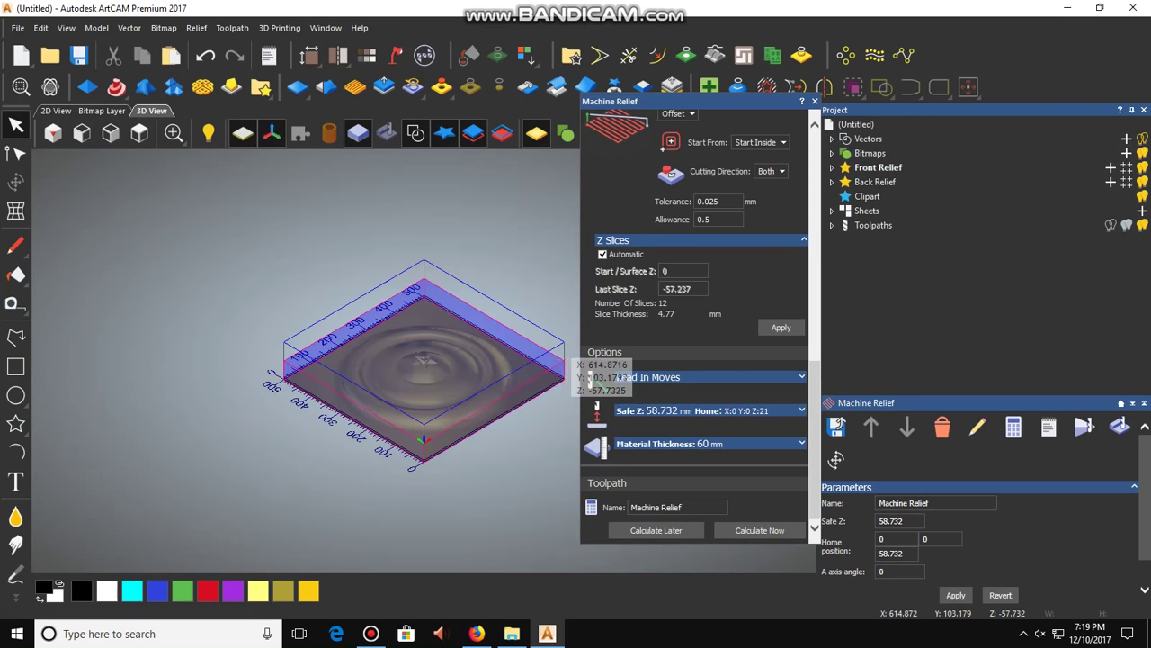
scroll(383, 454, "up", 2)
scroll(211, 441, "up", 2)
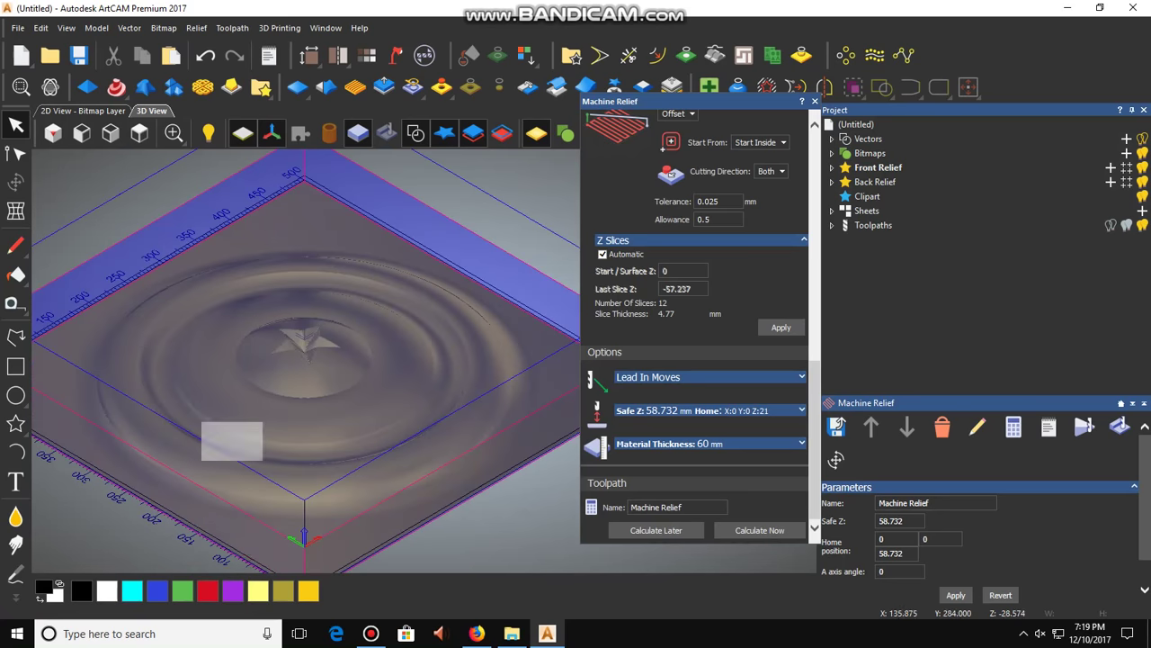
- Simulate the Machine Relief toolpath on the whole model at High detail resolution
left_click(233, 28)
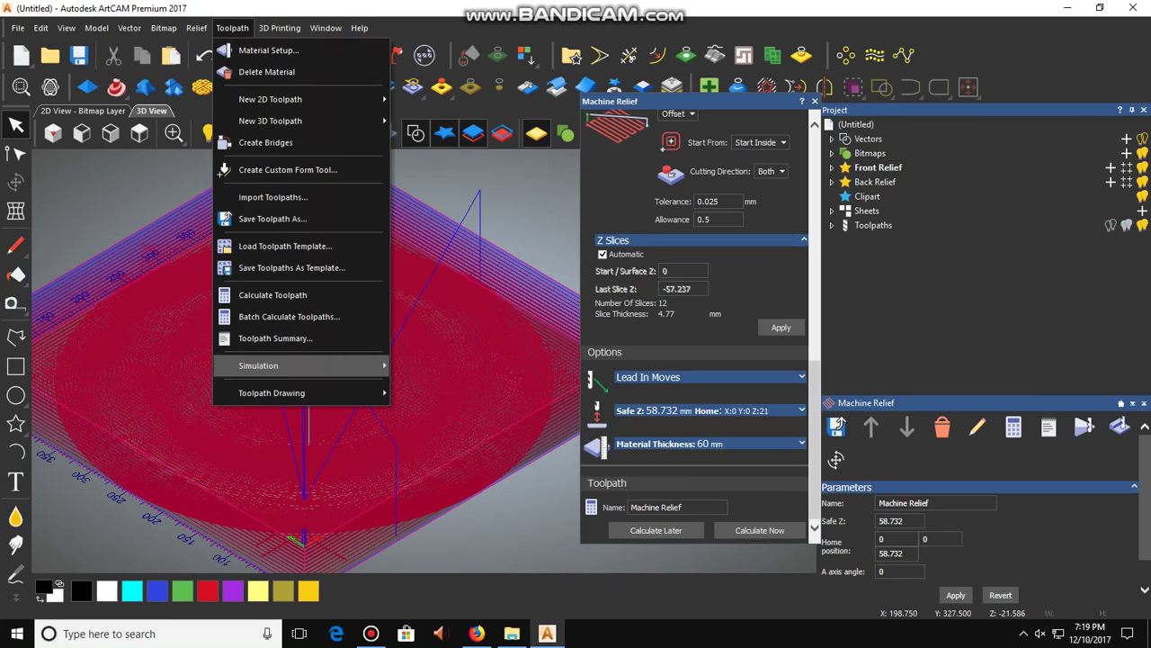
mouse_move(296, 365)
left_click(449, 367)
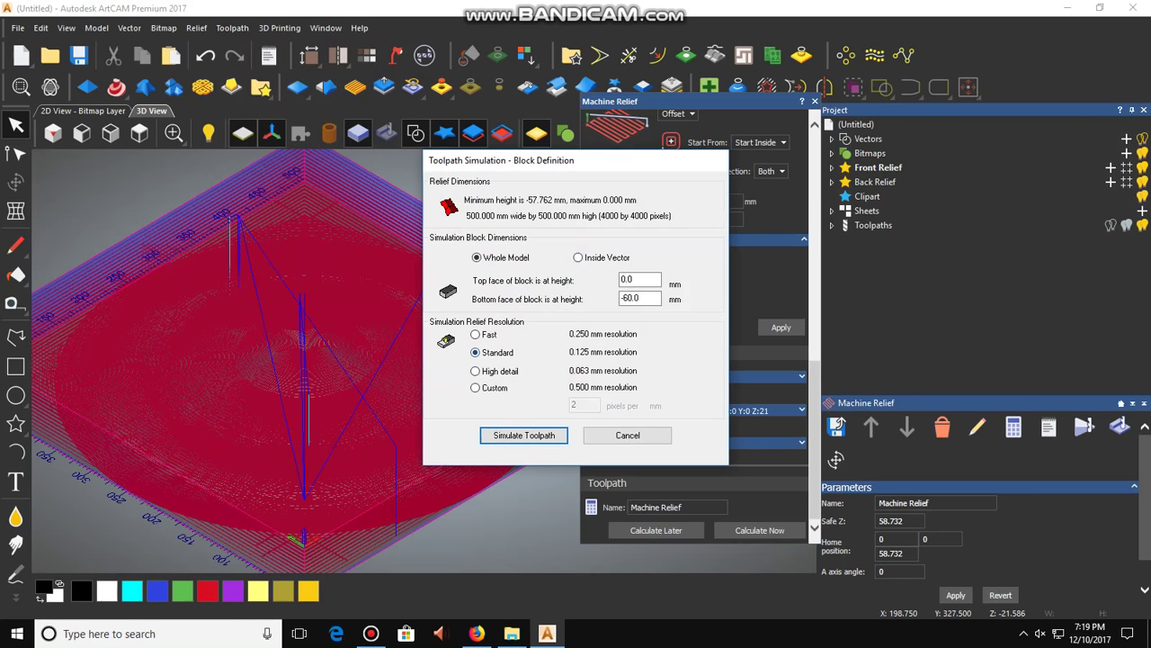
left_click(475, 371)
left_click(525, 434)
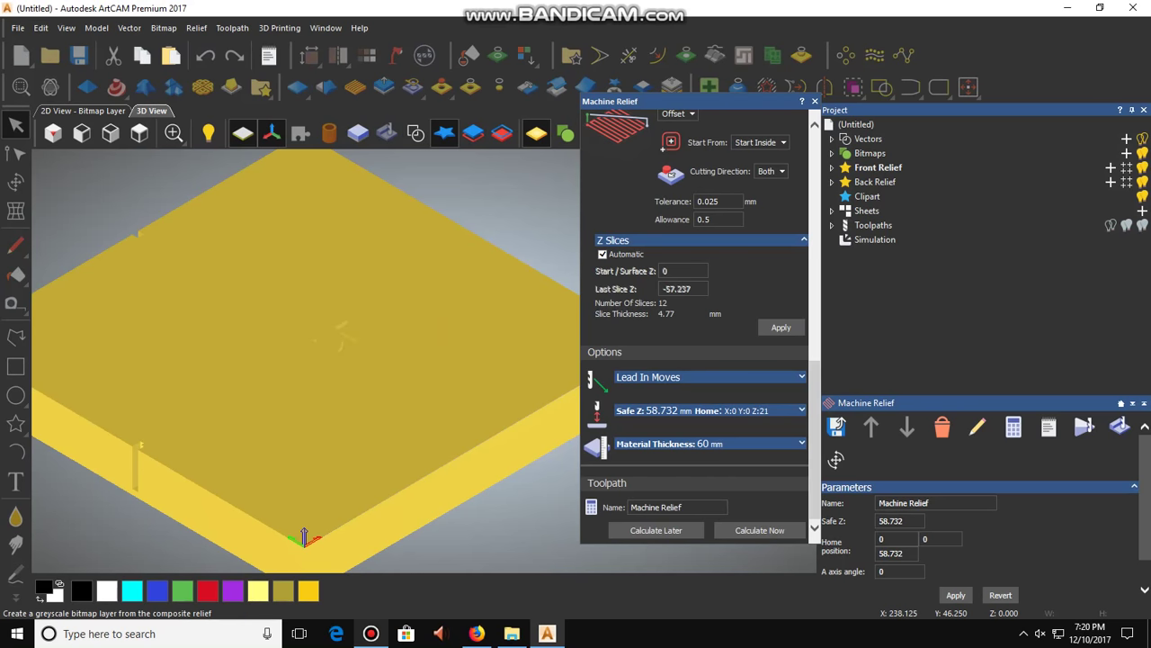
left_click(371, 634)
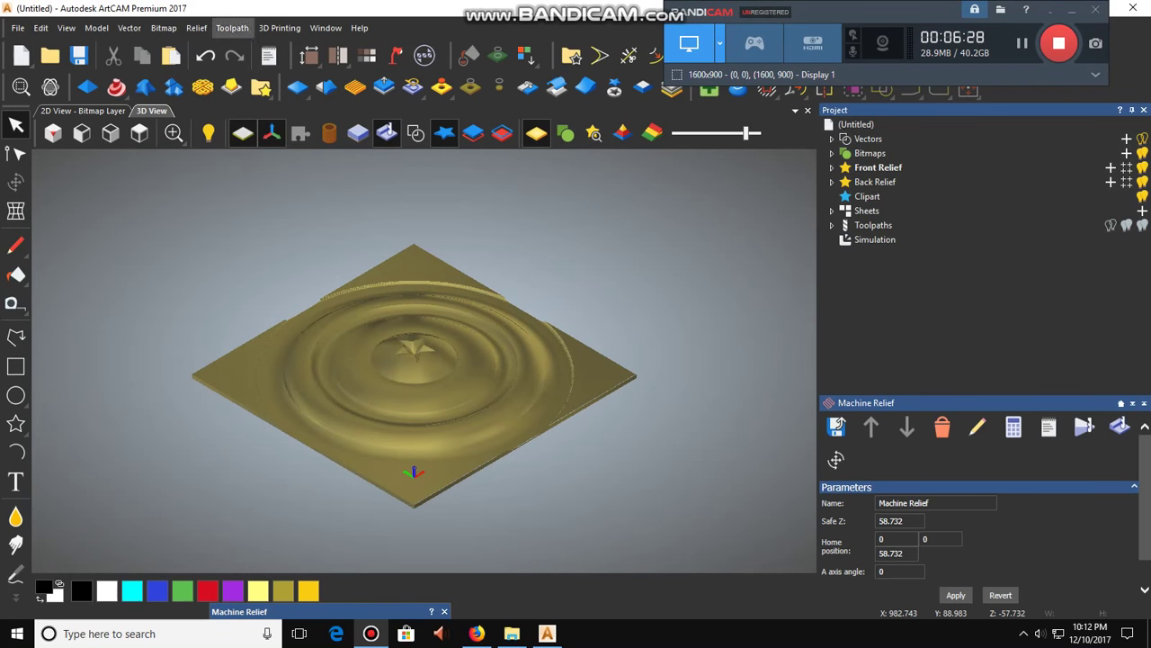
- Try to save the roughing and finishing toolpaths together under the file name "star shield or bse"
left_click(232, 28)
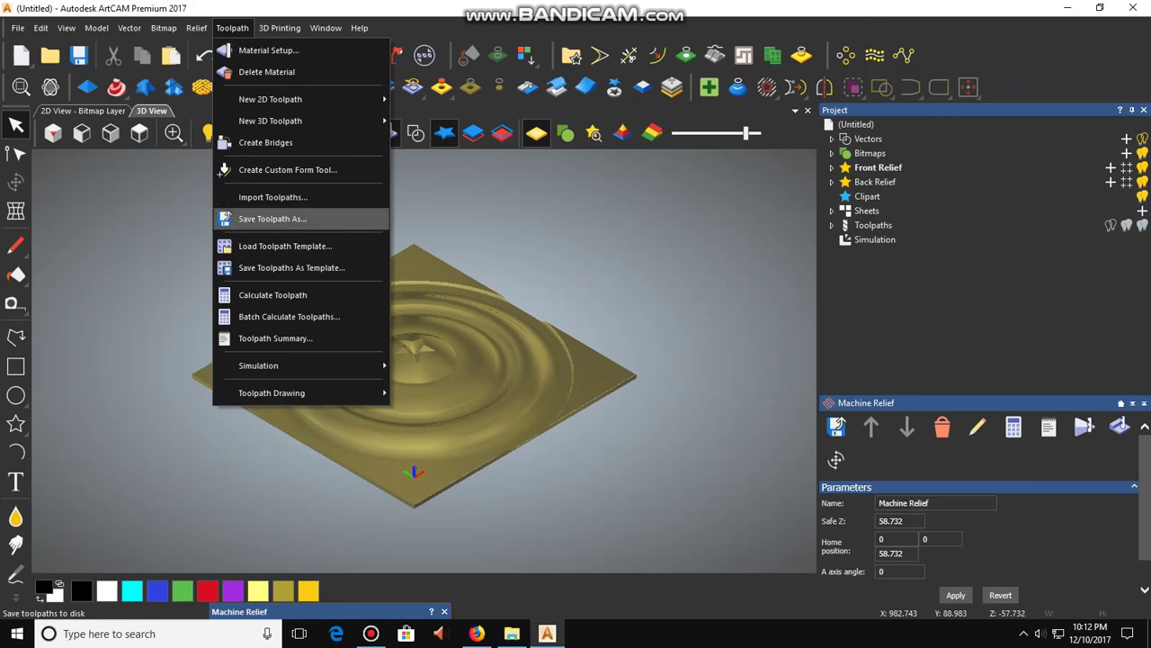
left_click(272, 218)
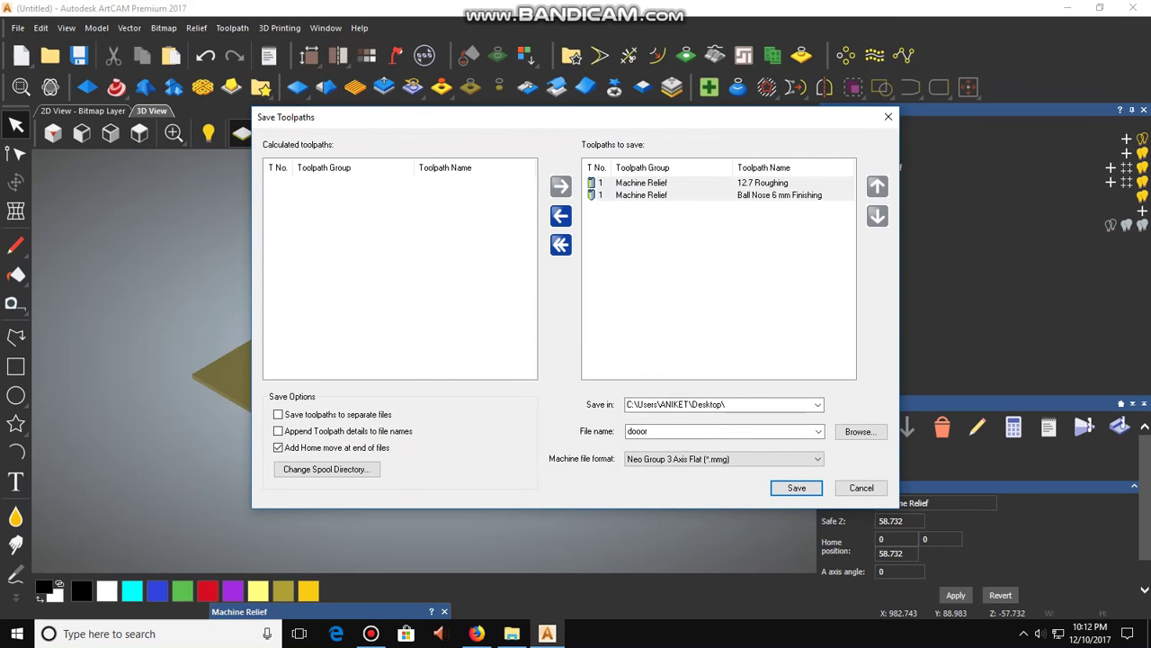
double_click(638, 432)
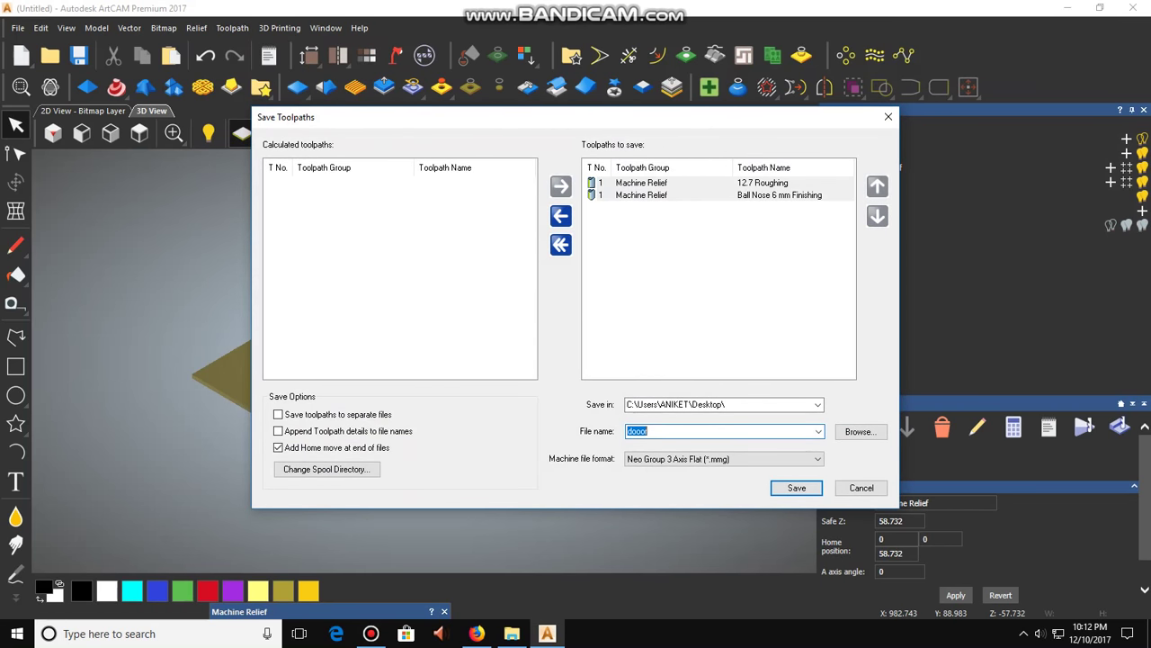
type("star shiedl")
key("Right")
type("or bse")
key("Return")
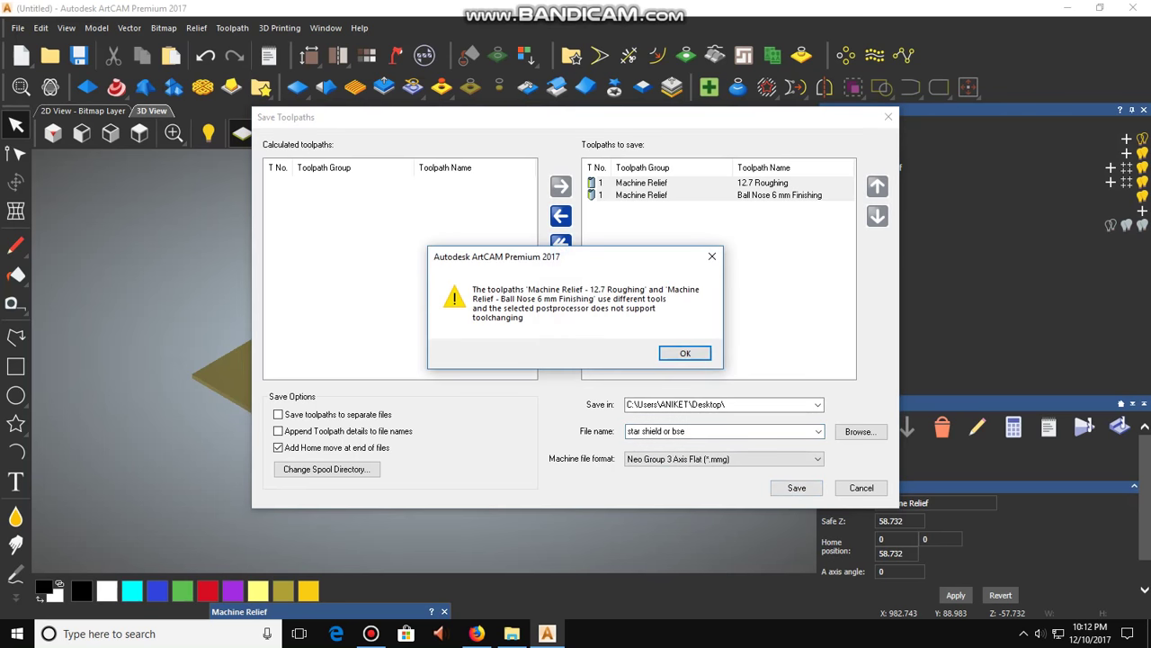
left_click(685, 352)
- Save the toolpaths to separate files with toolpath details appended to the file names, then close the save dialog
left_click(278, 431)
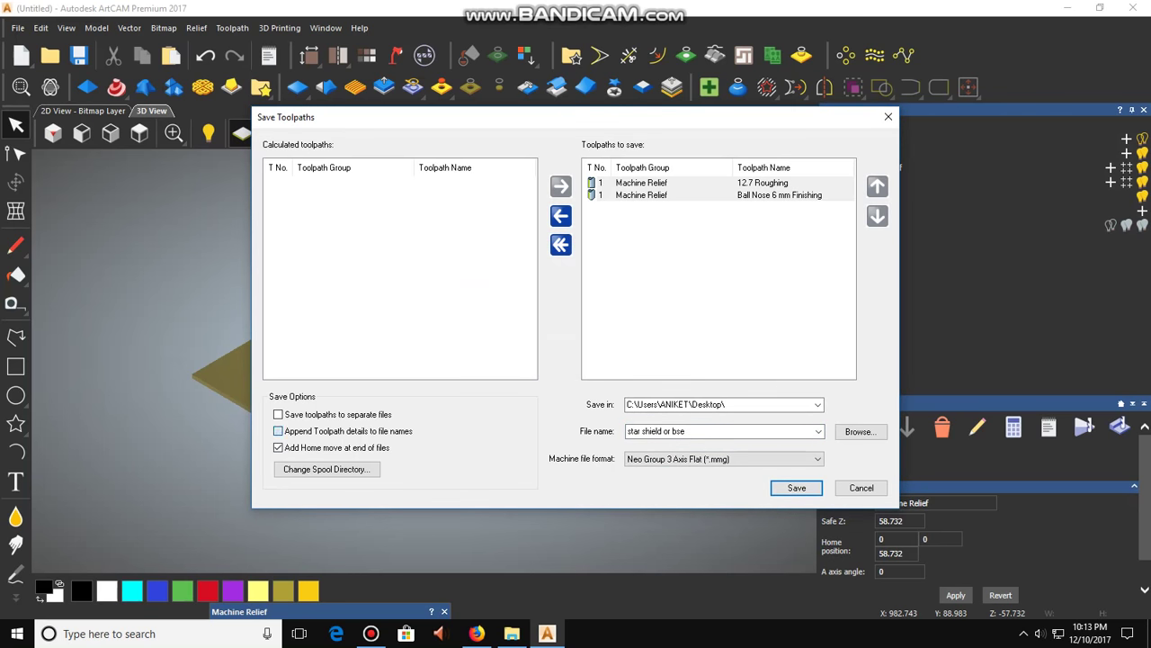
left_click(278, 414)
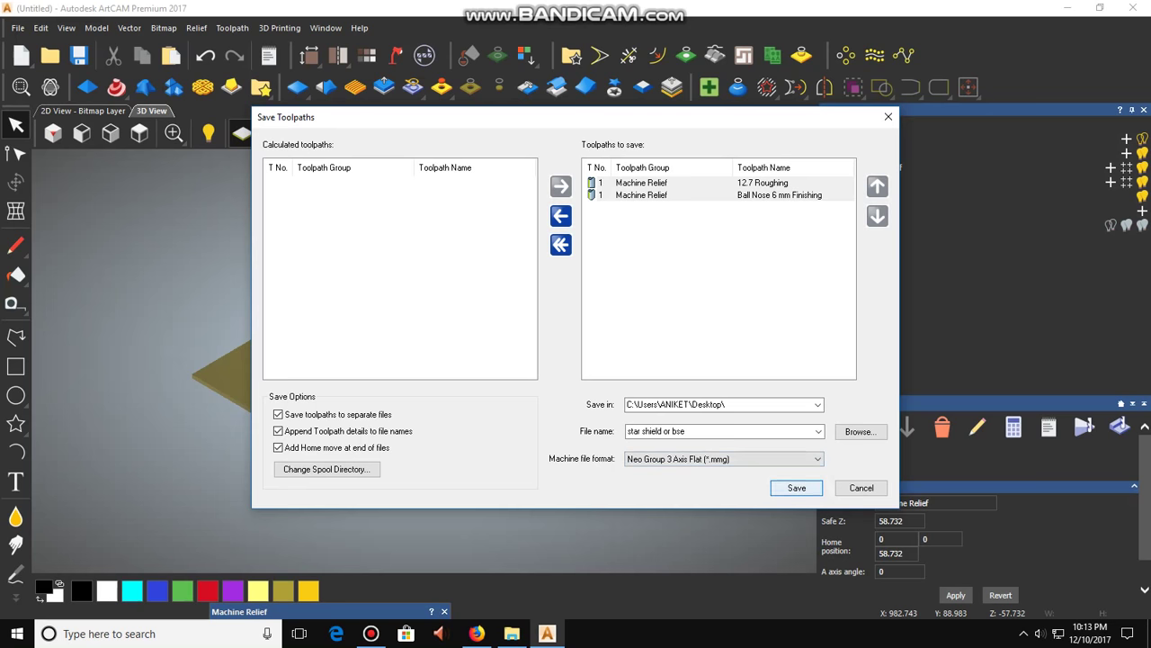
key("Return")
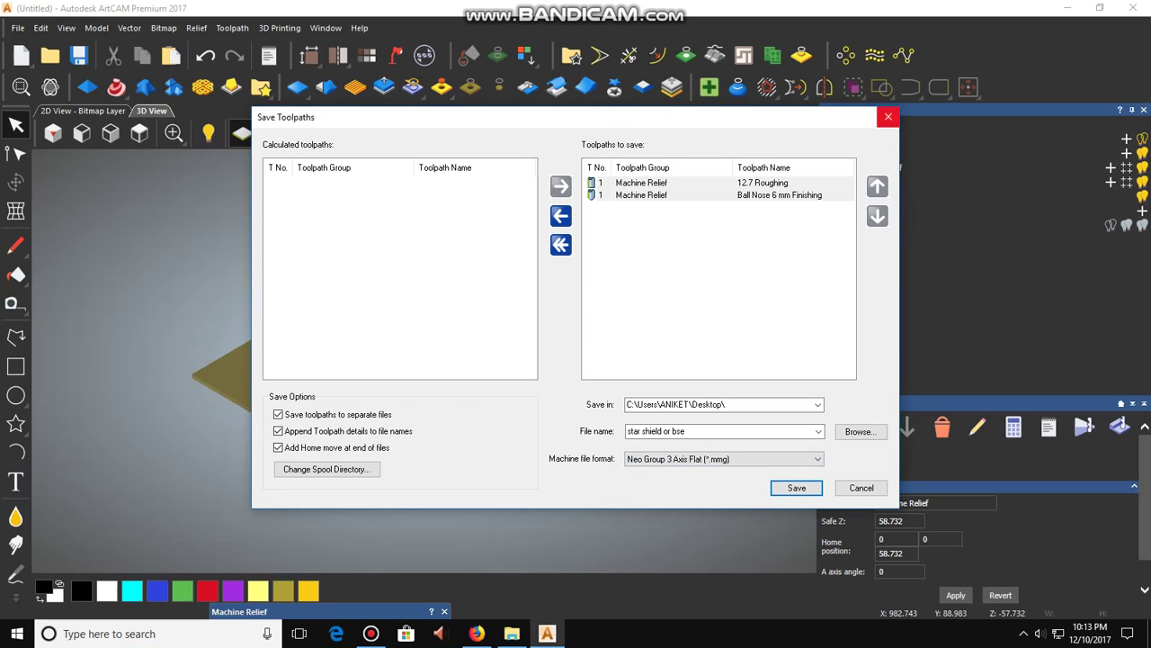
left_click(887, 116)
- Go to the desktop and open the saved "star shield or bse" finishing and roughing toolpath files in Notepad
left_click(1068, 8)
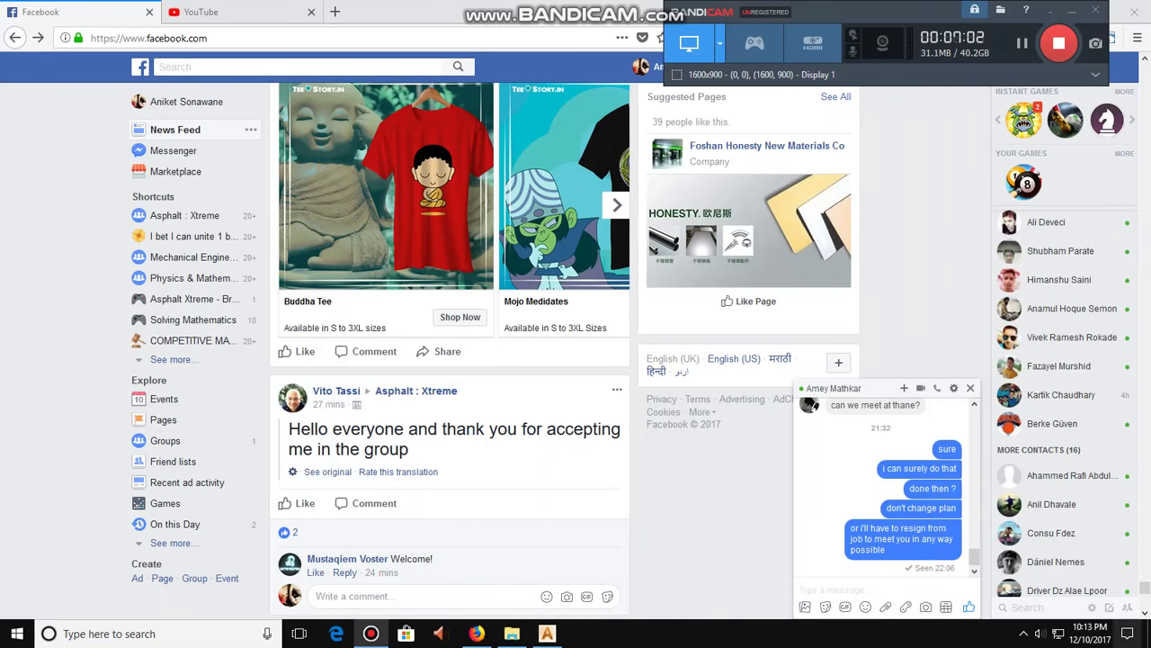
left_click(1150, 635)
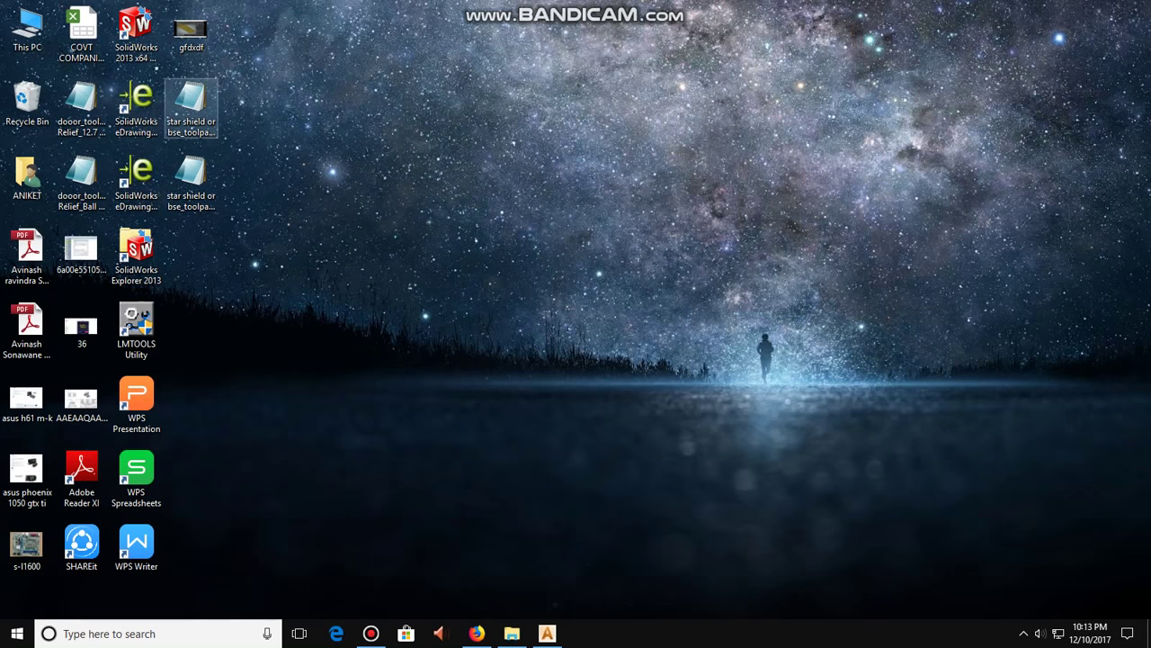
left_click(191, 108)
double_click(191, 106)
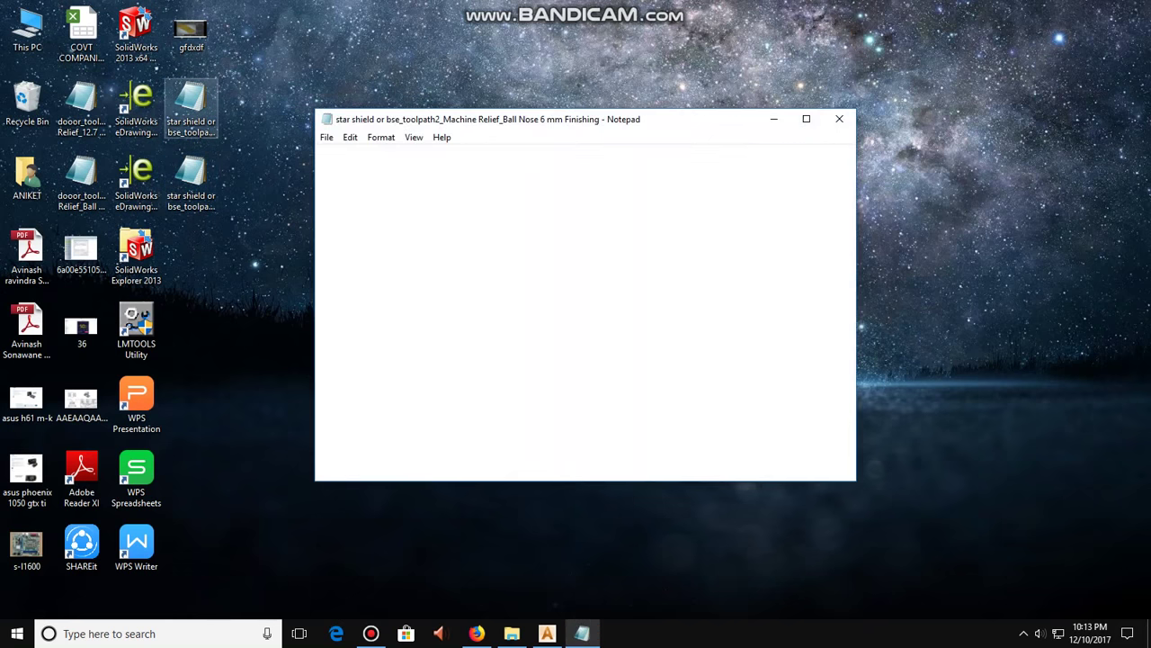
double_click(190, 108)
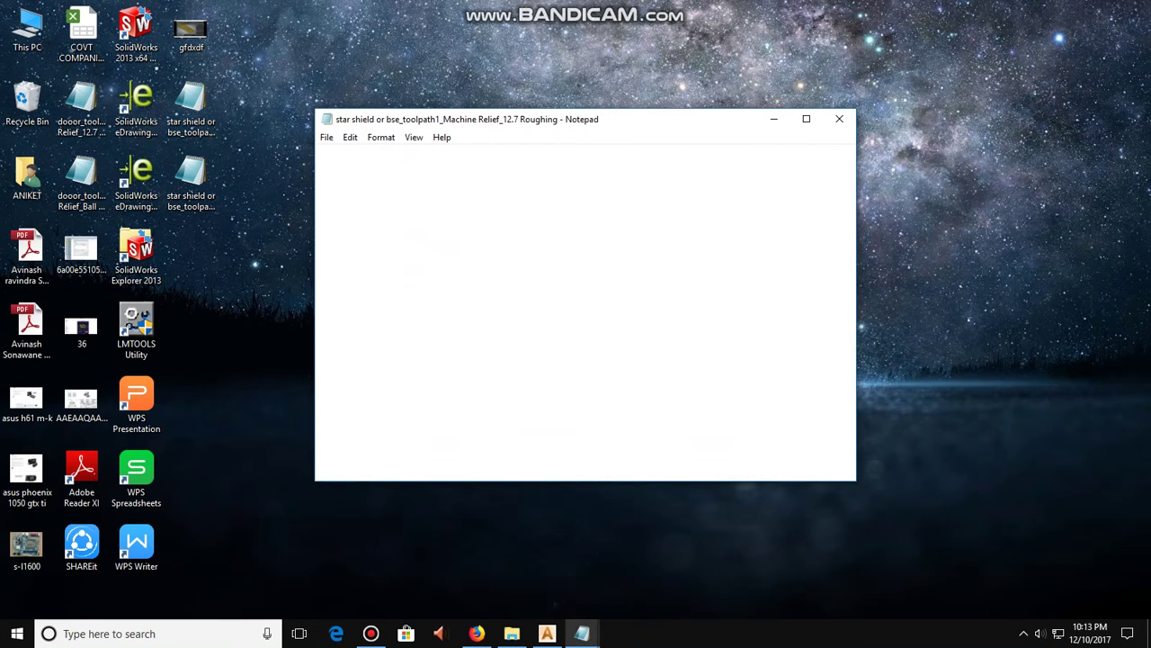